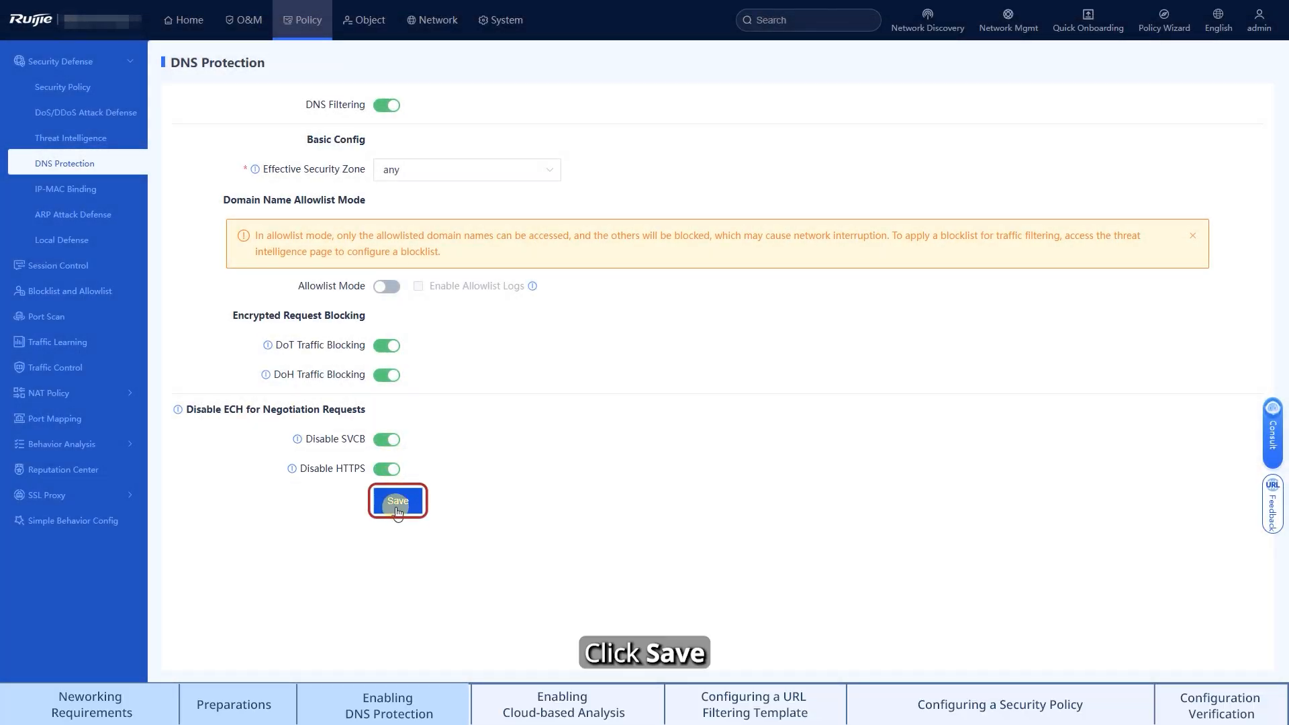
Save the DNS Protection settings
click(398, 510)
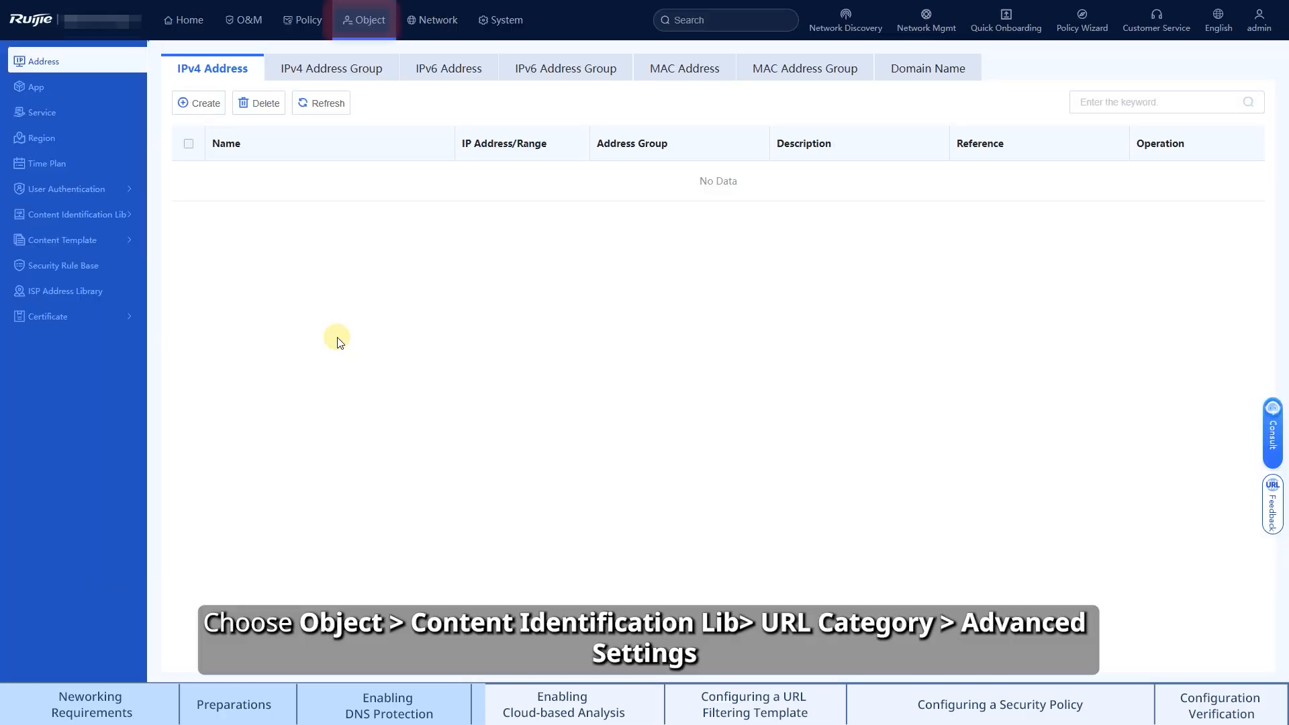
Open the advanced settings of the URL Category content identification library
click(114, 215)
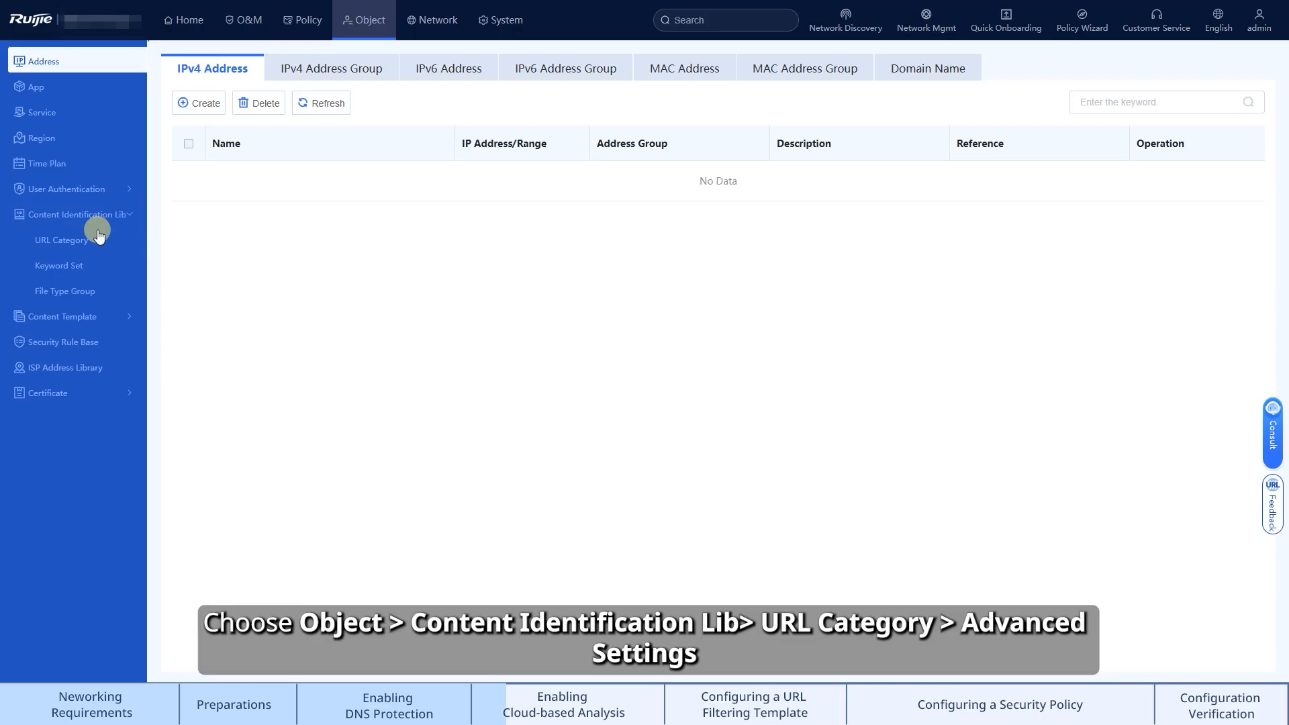
click(89, 242)
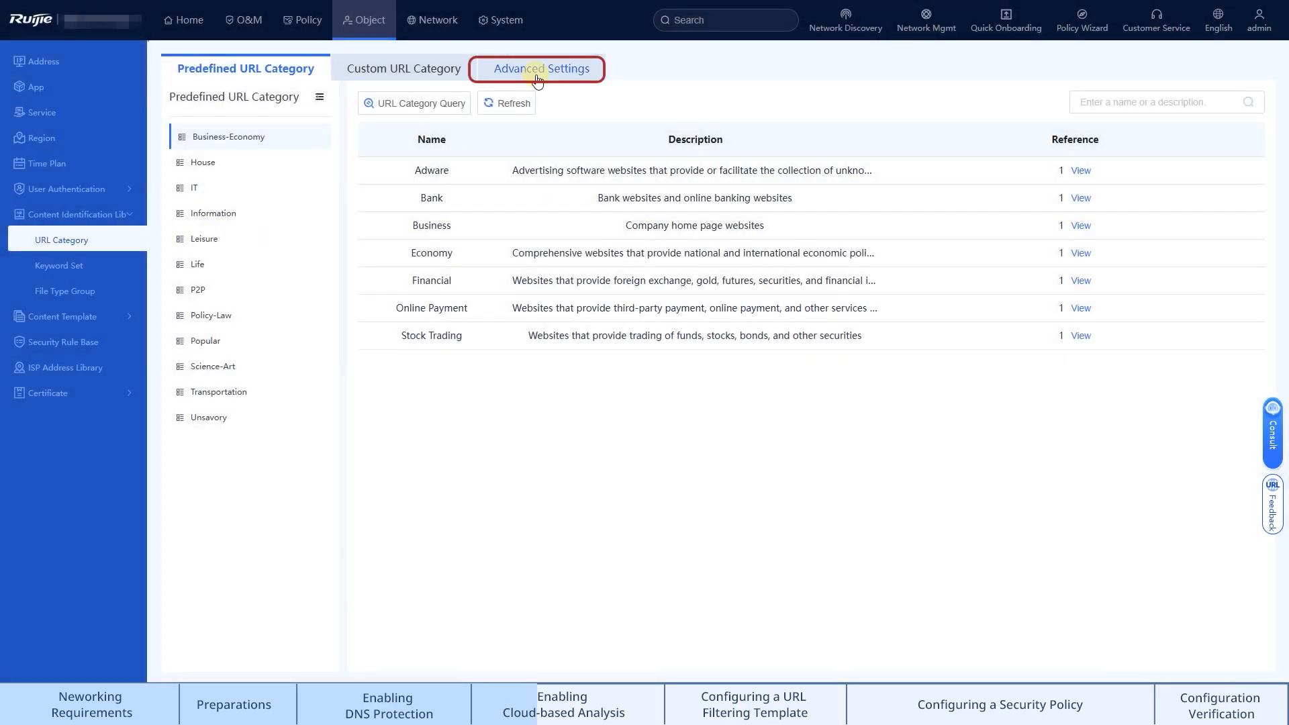
click(537, 75)
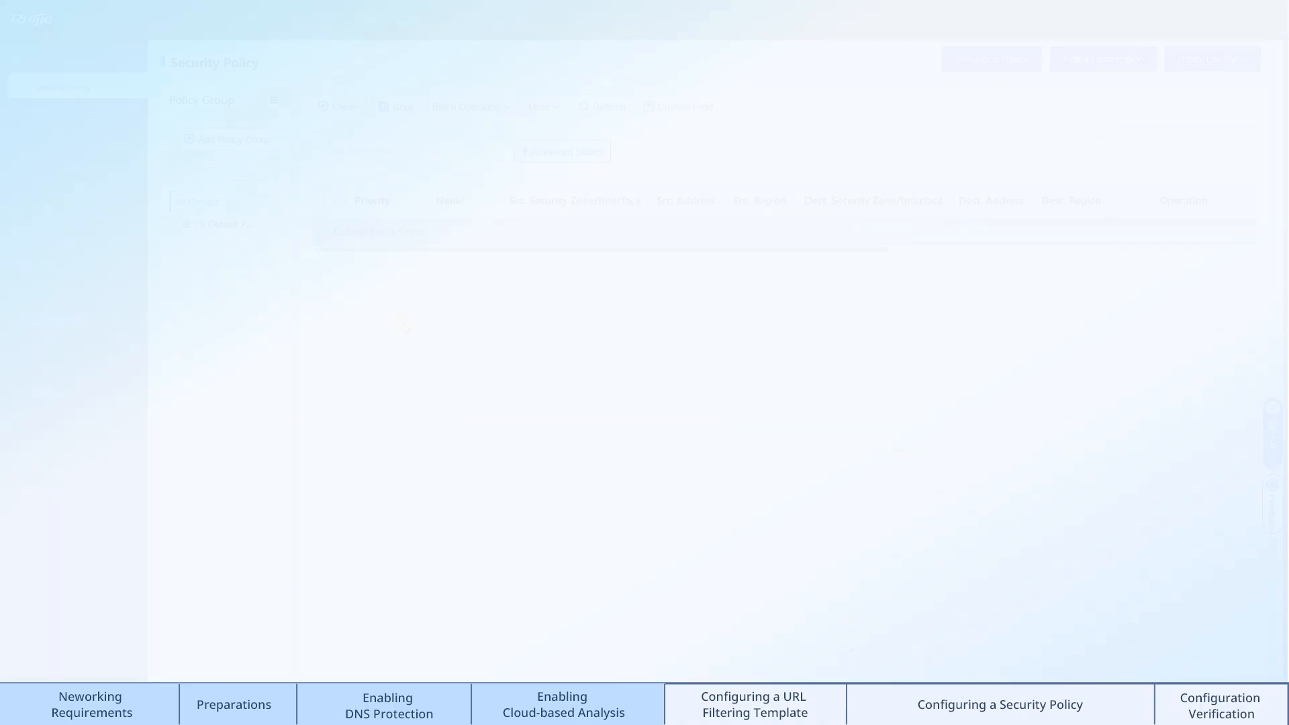
Create a custom URL filtering template named test
click(363, 27)
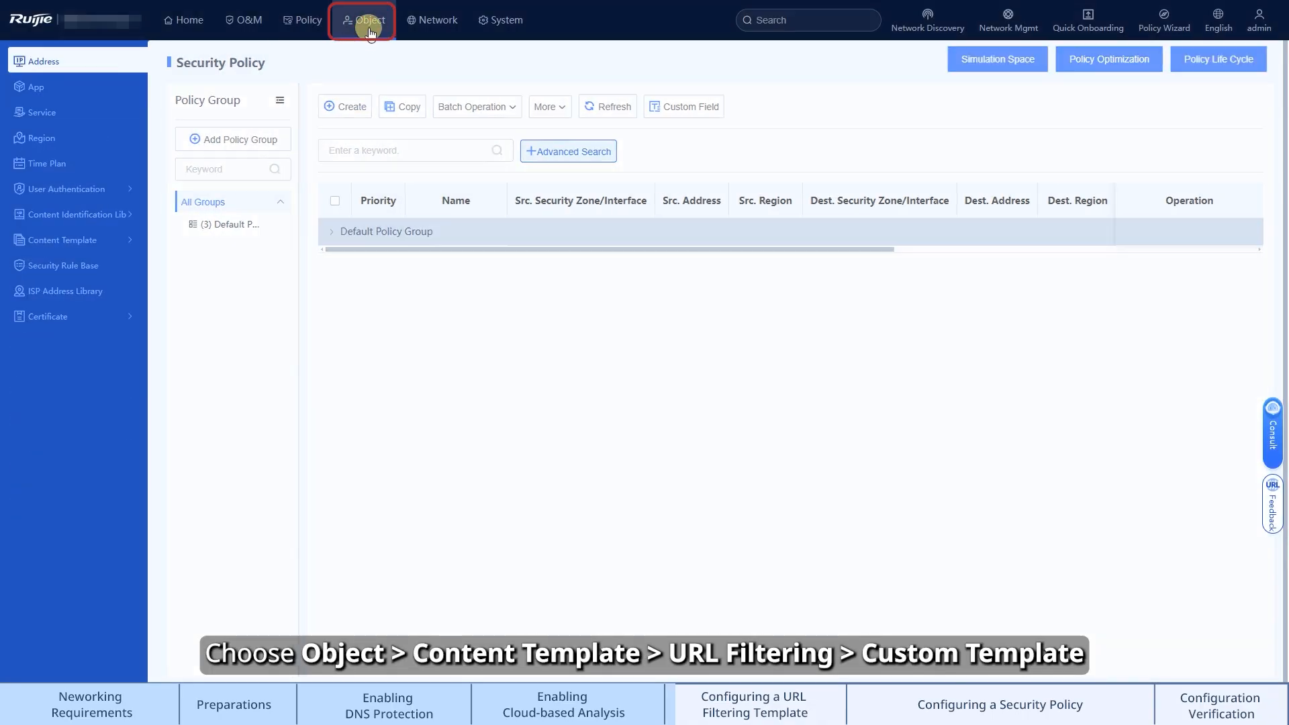
click(111, 240)
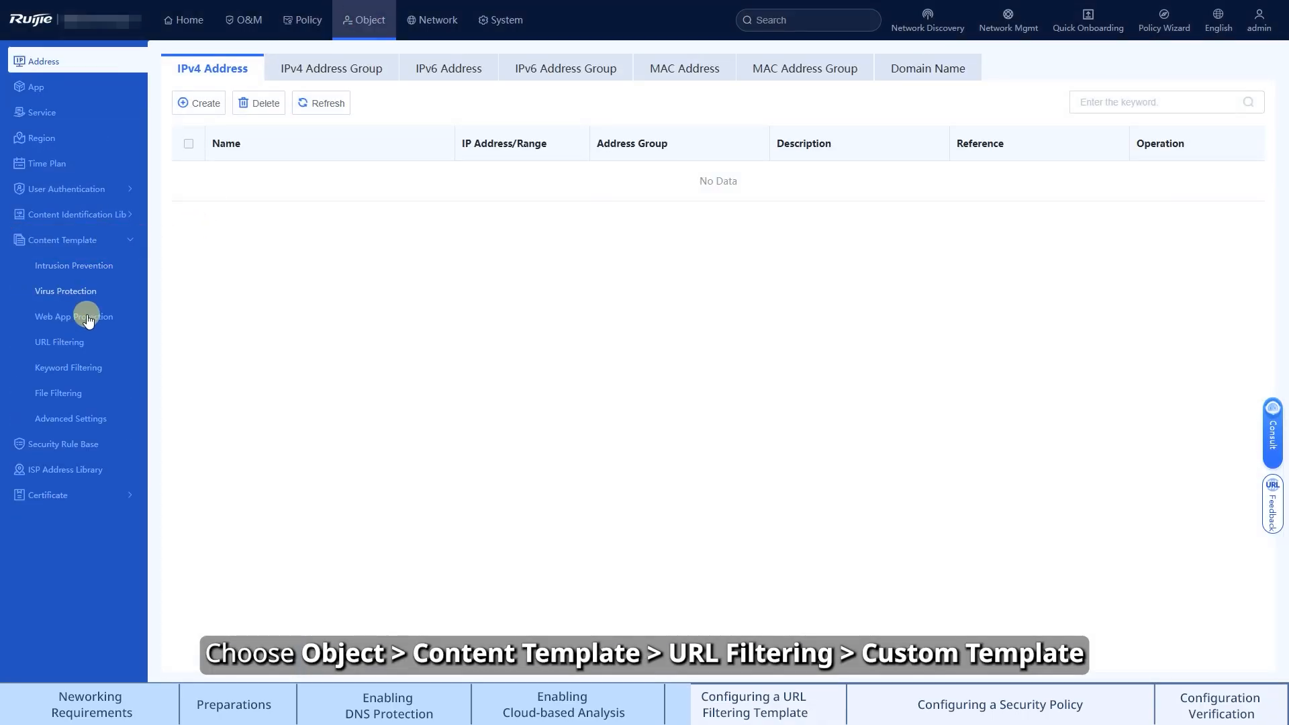
click(77, 346)
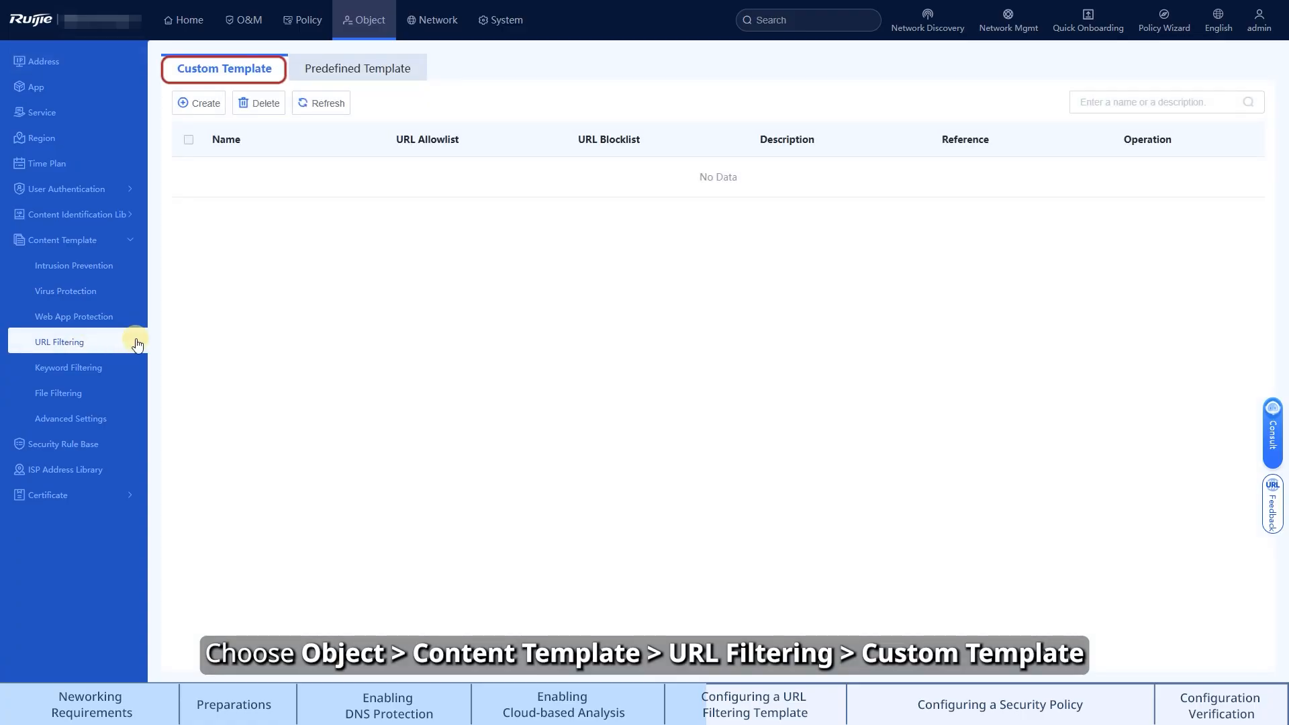
click(194, 103)
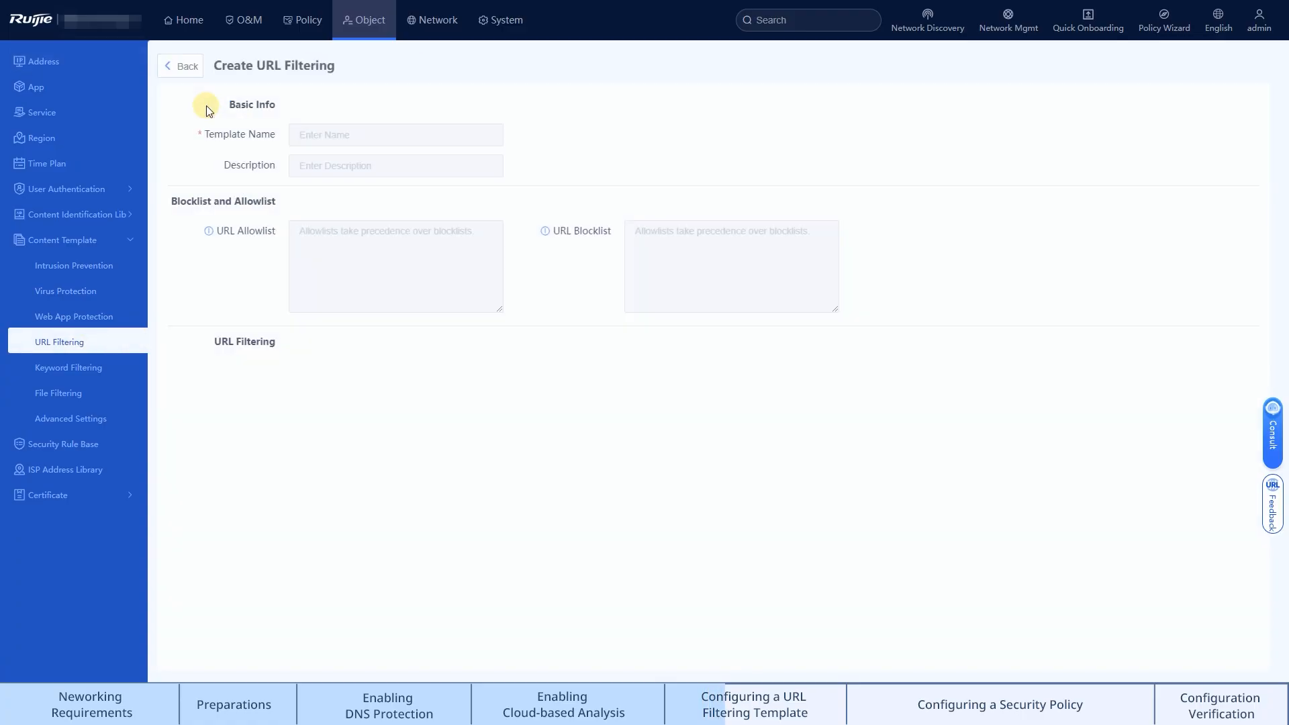
click(440, 135)
text(test)
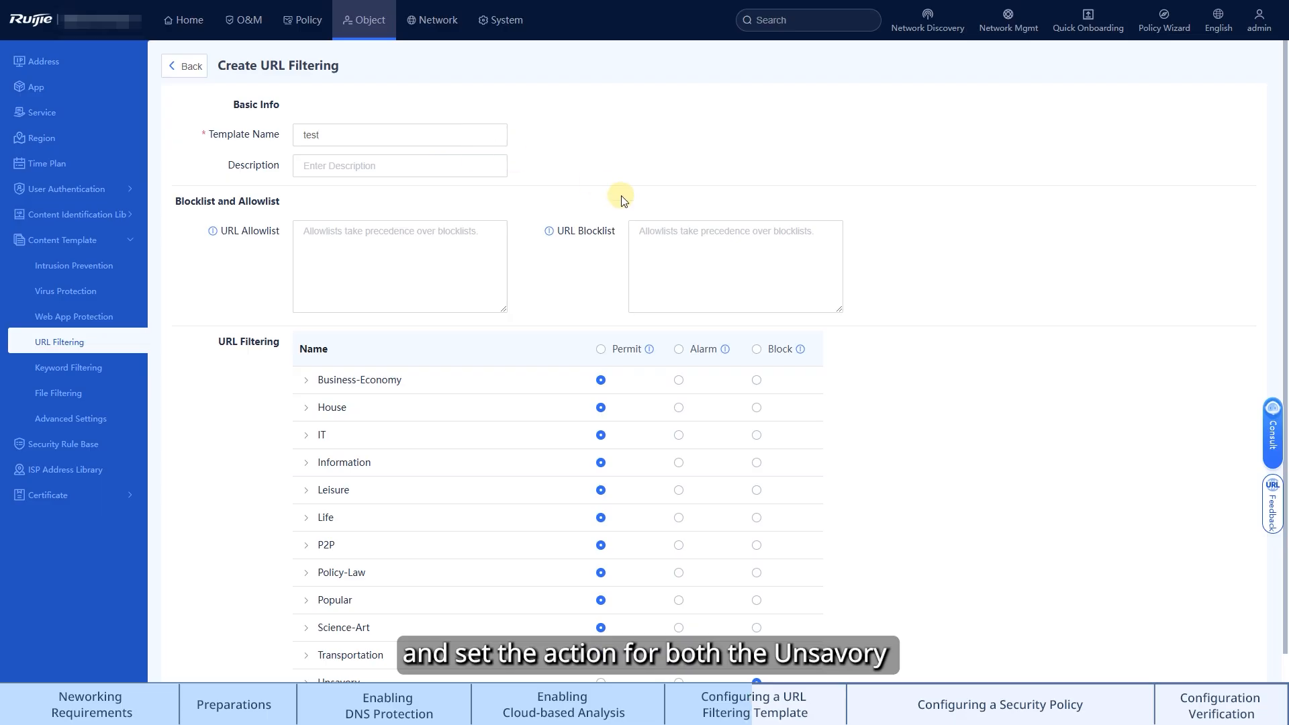
Set the Unsavory and Uncategorized URL categories to Block and save the template
scroll(908, 253, down, 1)
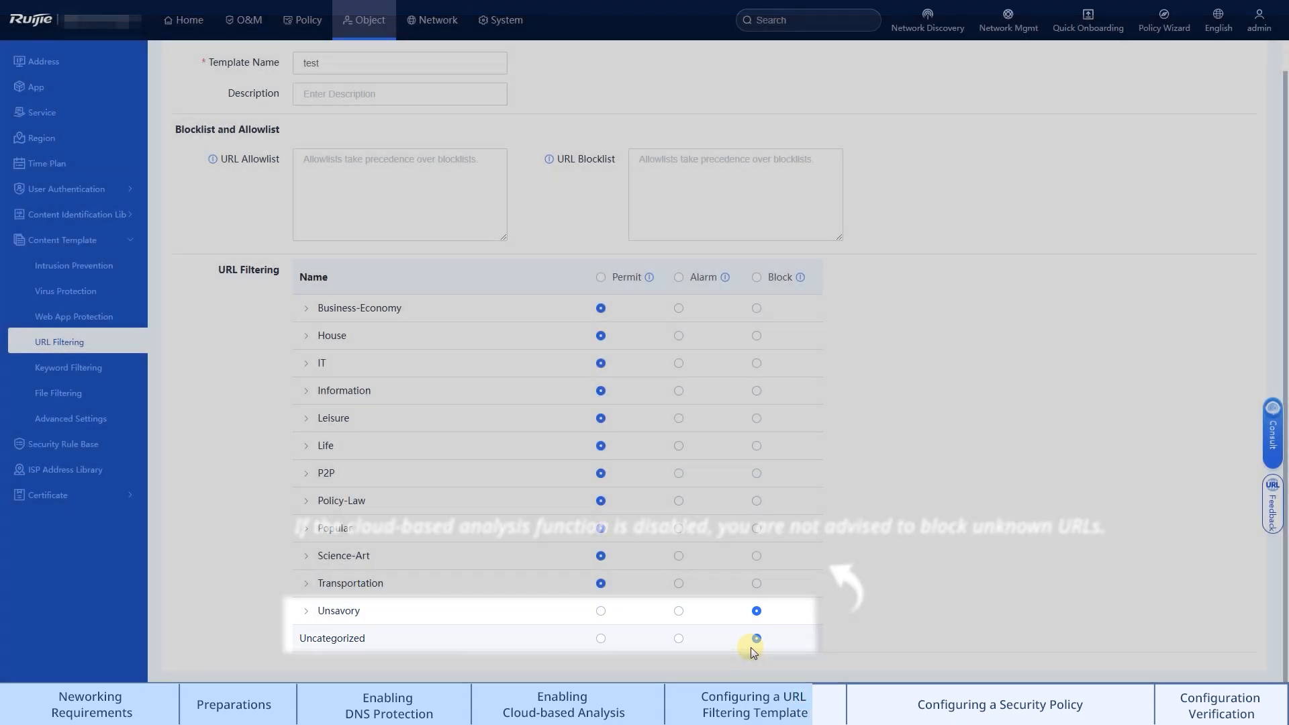
scroll(723, 663, down, 1)
click(715, 646)
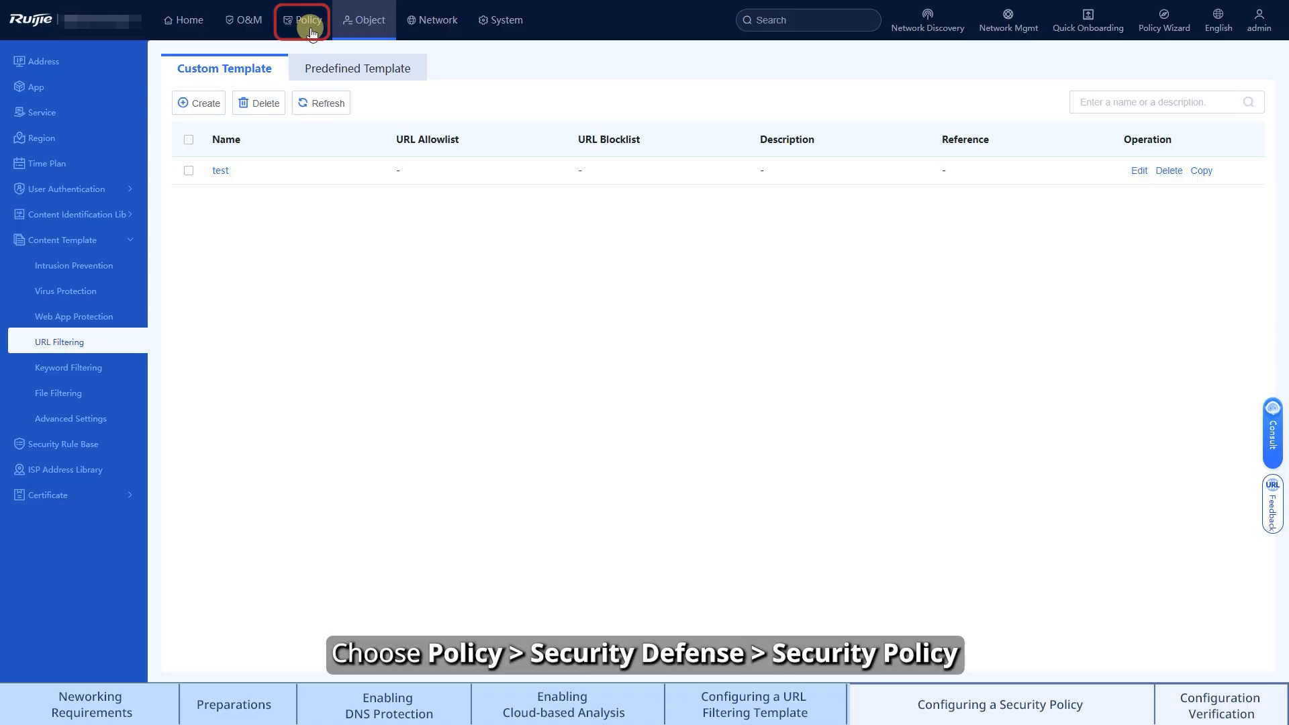
Create a security policy directly, not in the simulation space, named deny_Unsavory_URL
click(310, 27)
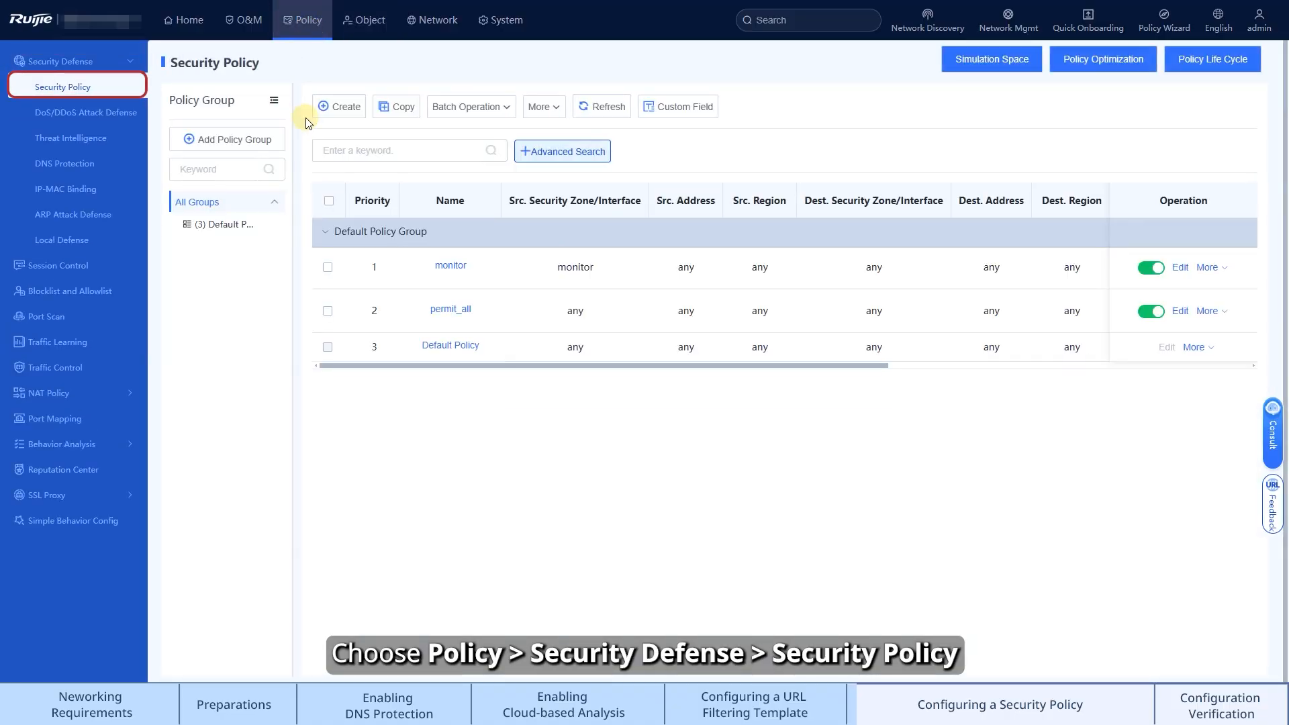
click(348, 110)
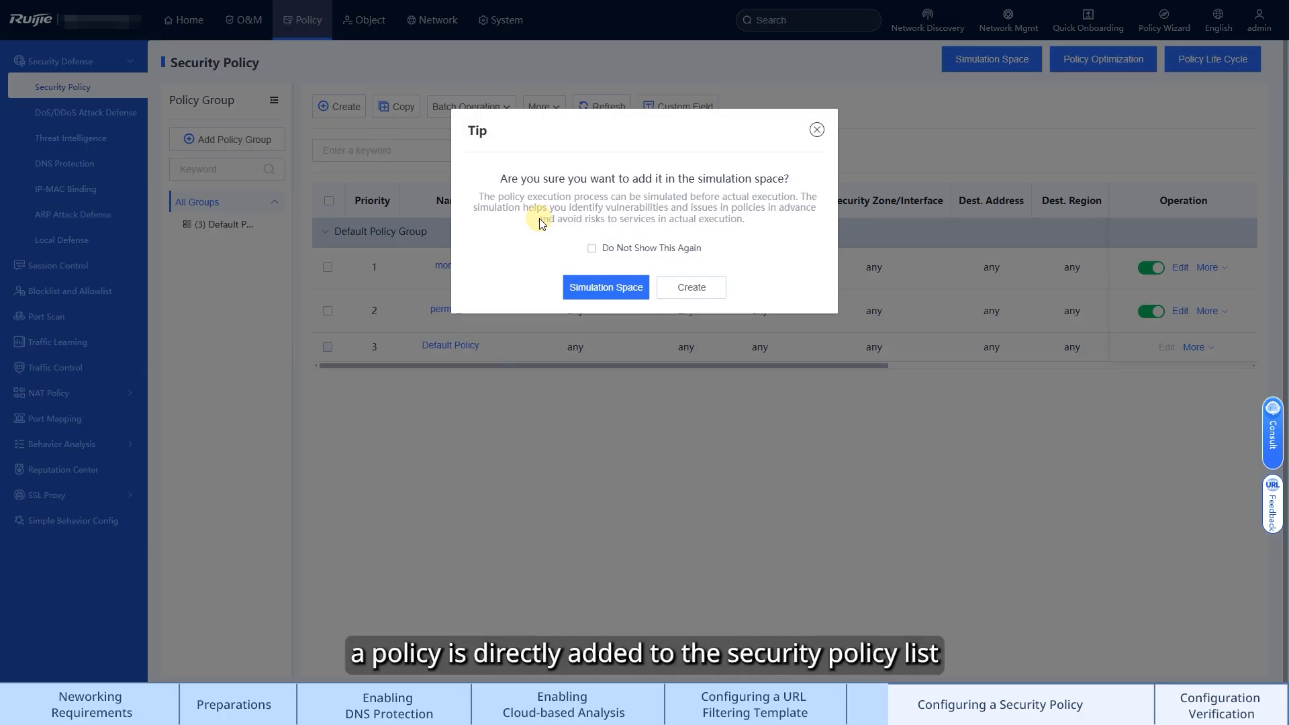
click(691, 288)
click(481, 129)
text(deny_Unsavory_URL)
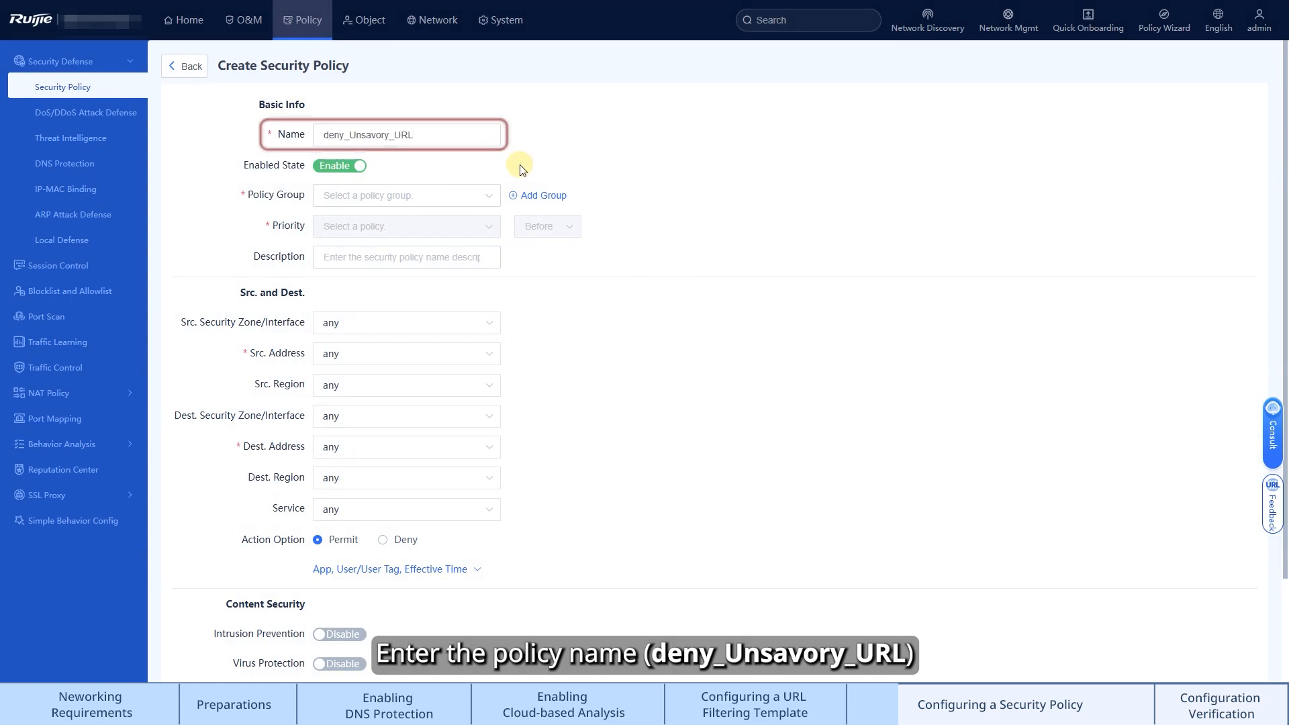
Place the policy in Default Policy Group with priority before the monitor policy
click(489, 201)
click(457, 216)
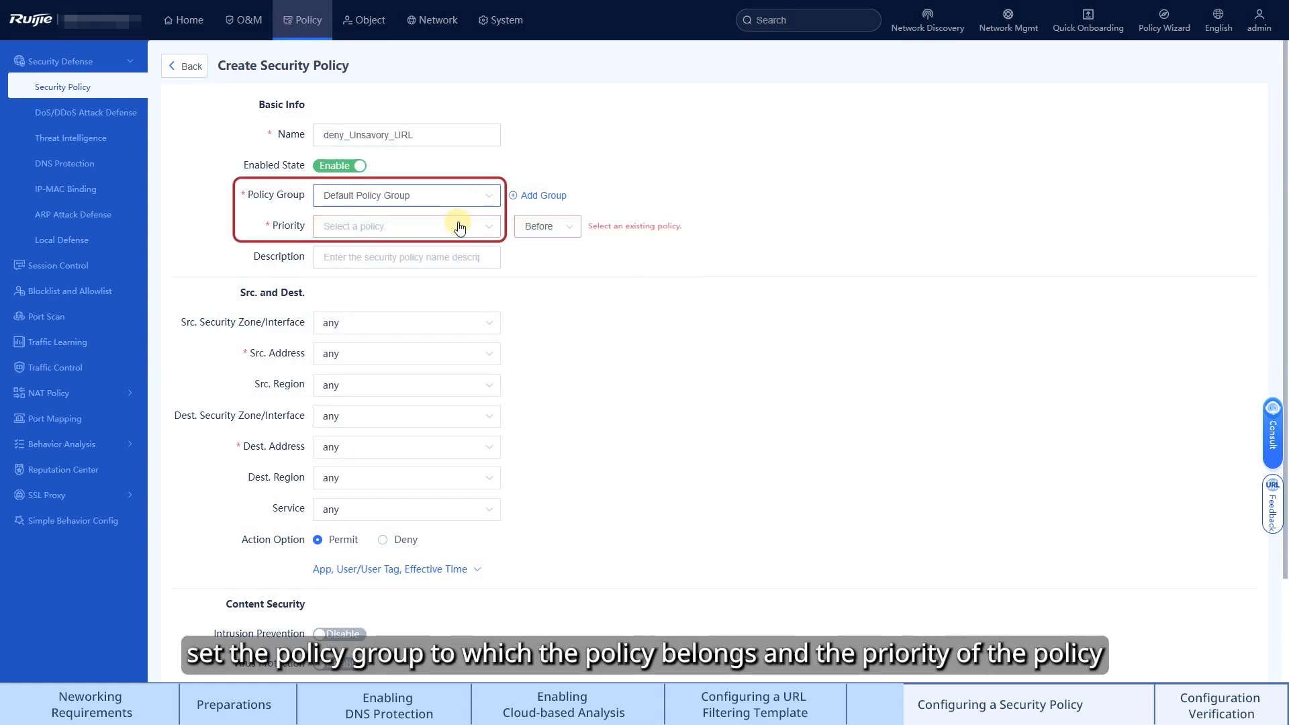
click(481, 240)
click(469, 254)
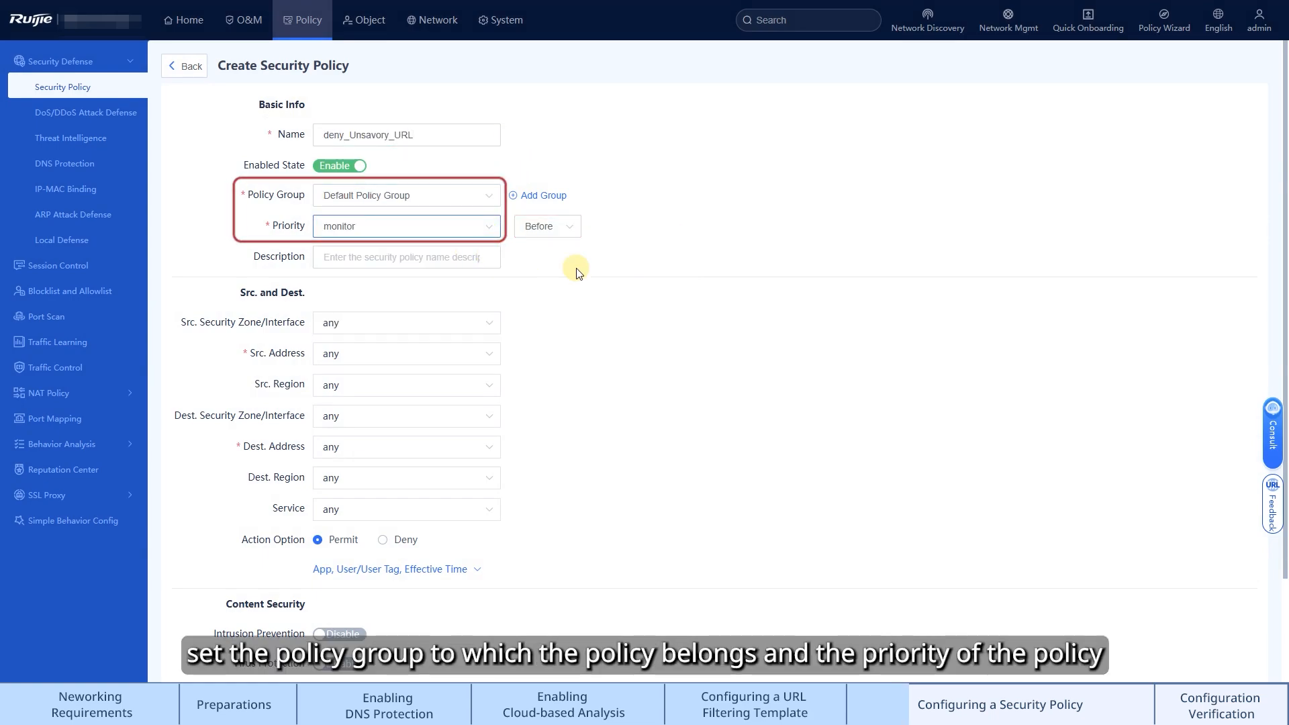
Set the source security zone to trust and the destination security zone to untrust
click(500, 341)
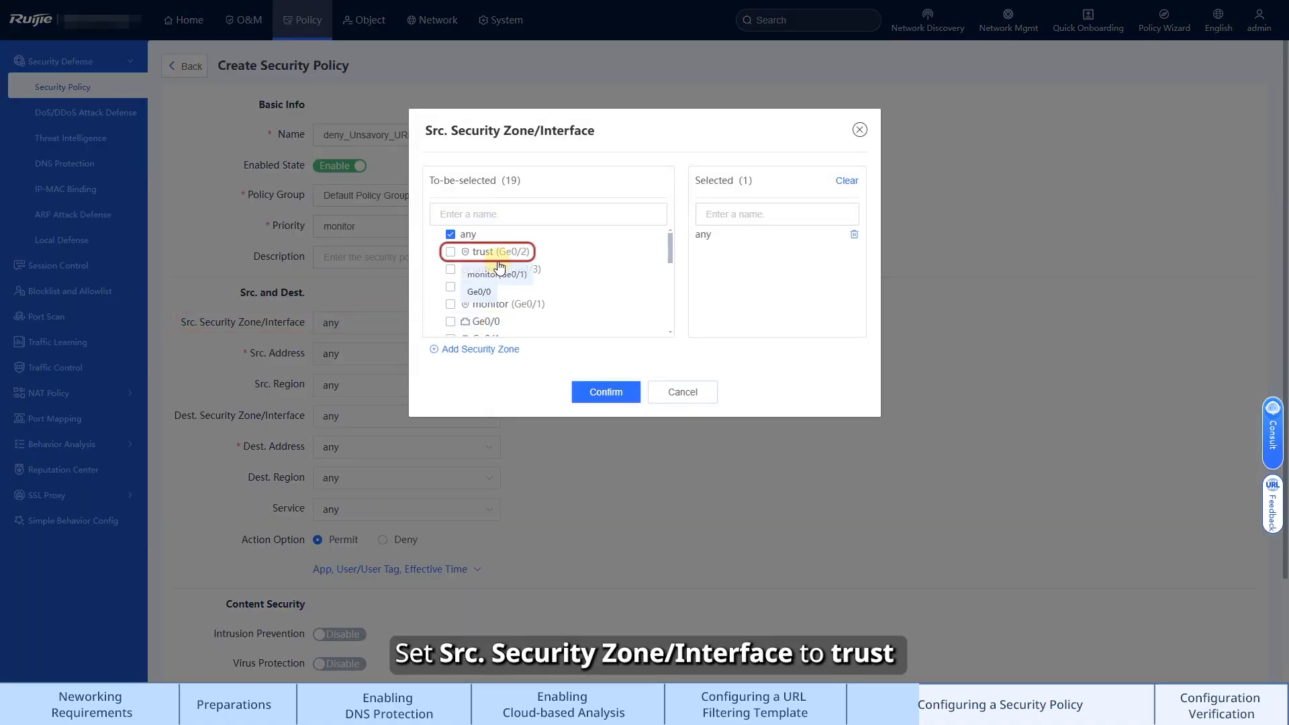
click(493, 260)
click(593, 395)
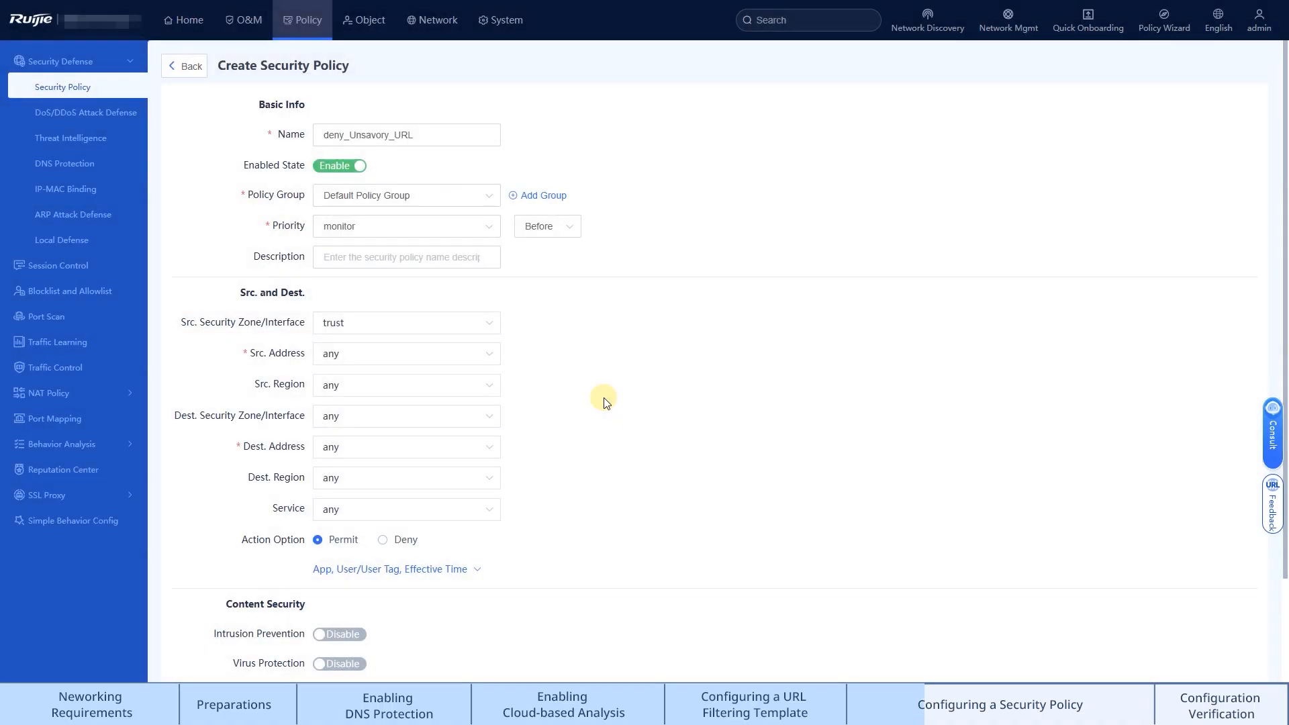
click(455, 415)
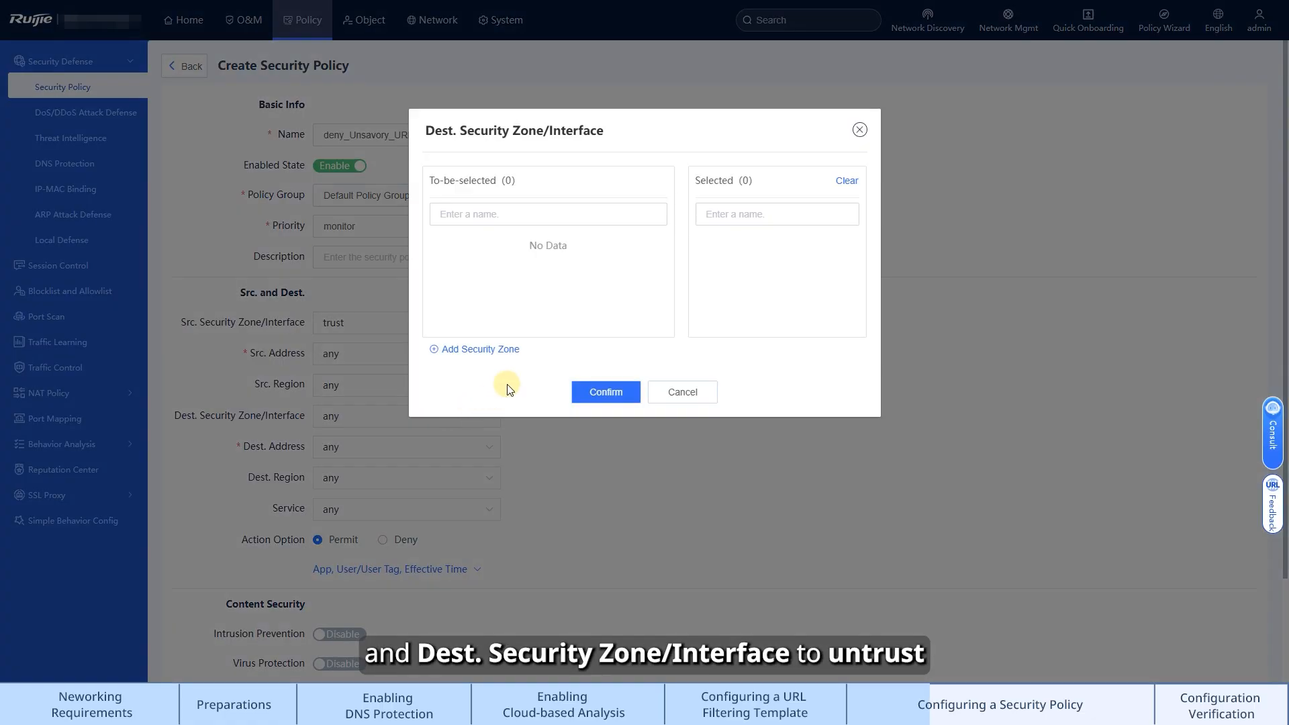
click(505, 270)
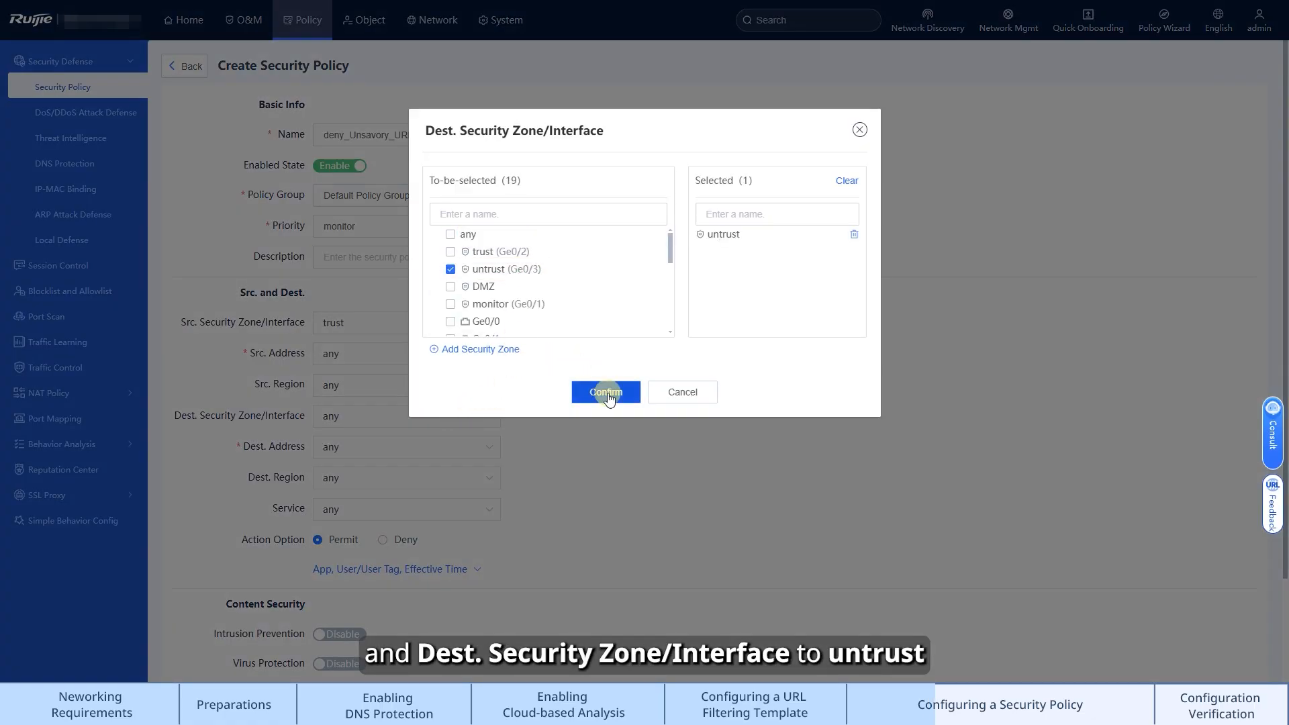
click(605, 392)
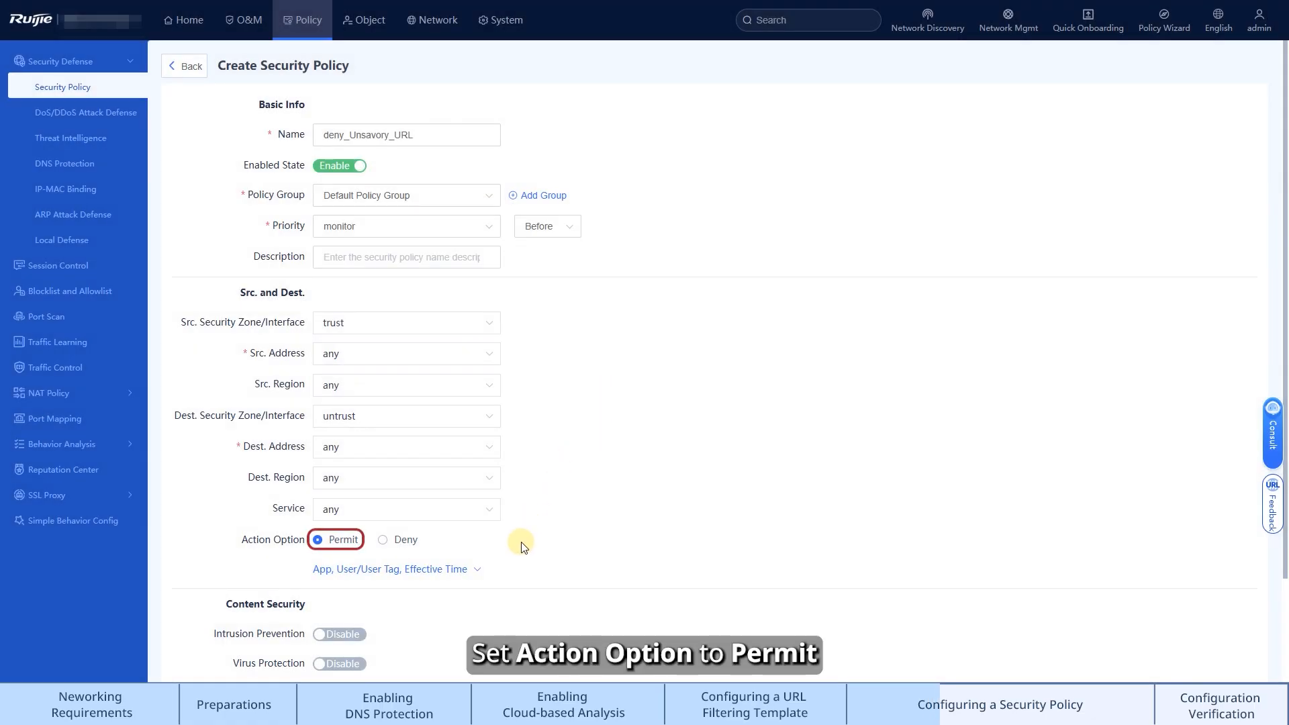
Enable URL Filtering with the test template and save the security policy
scroll(523, 545, down, 2)
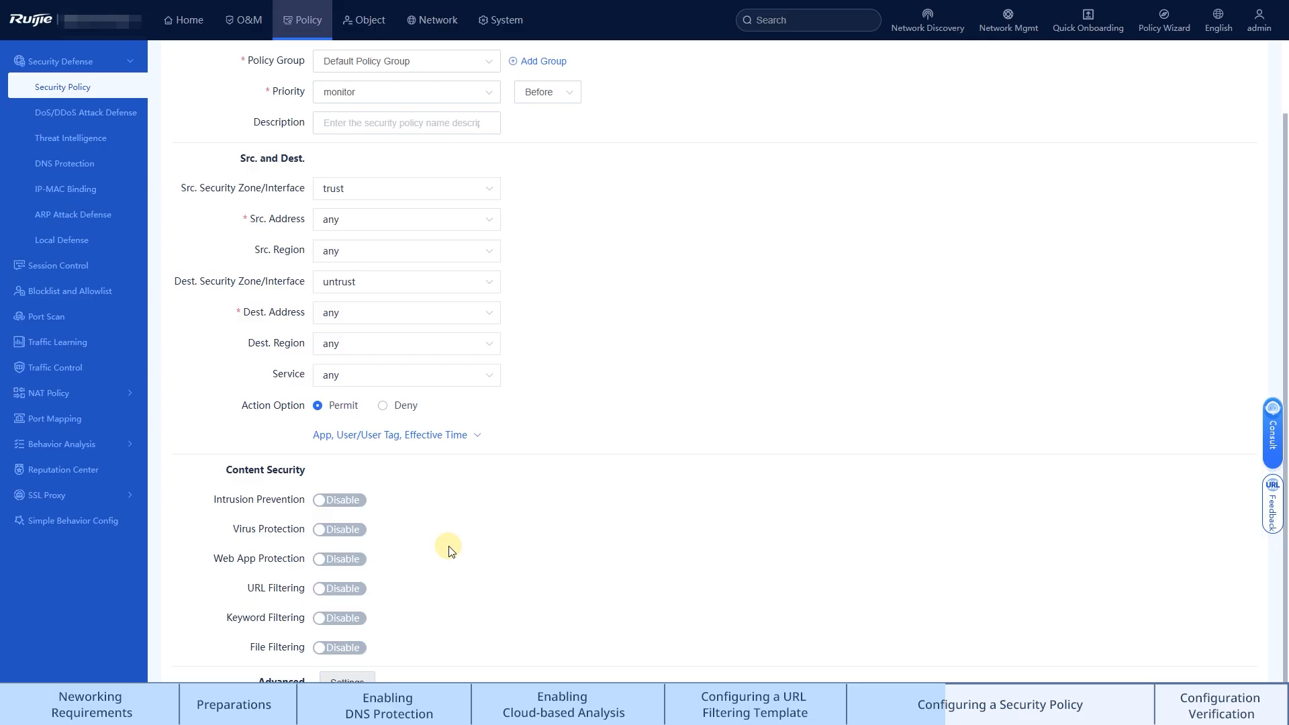
click(342, 589)
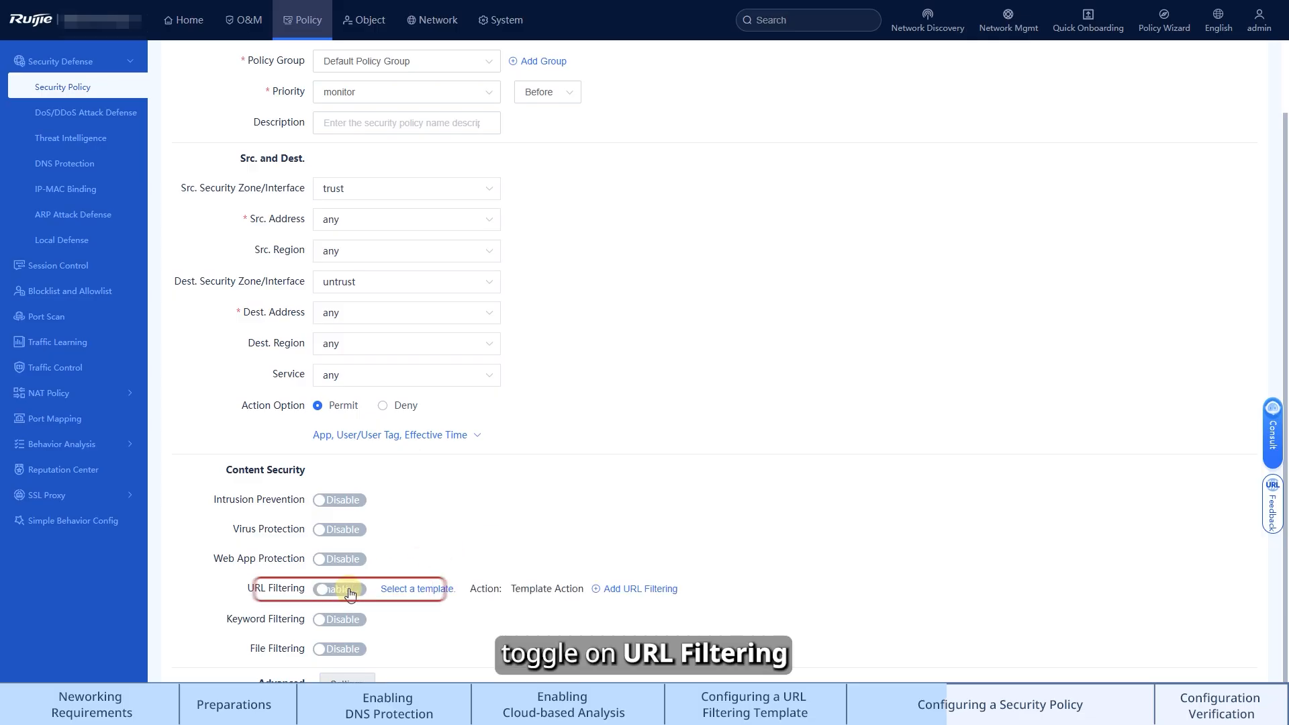
click(432, 591)
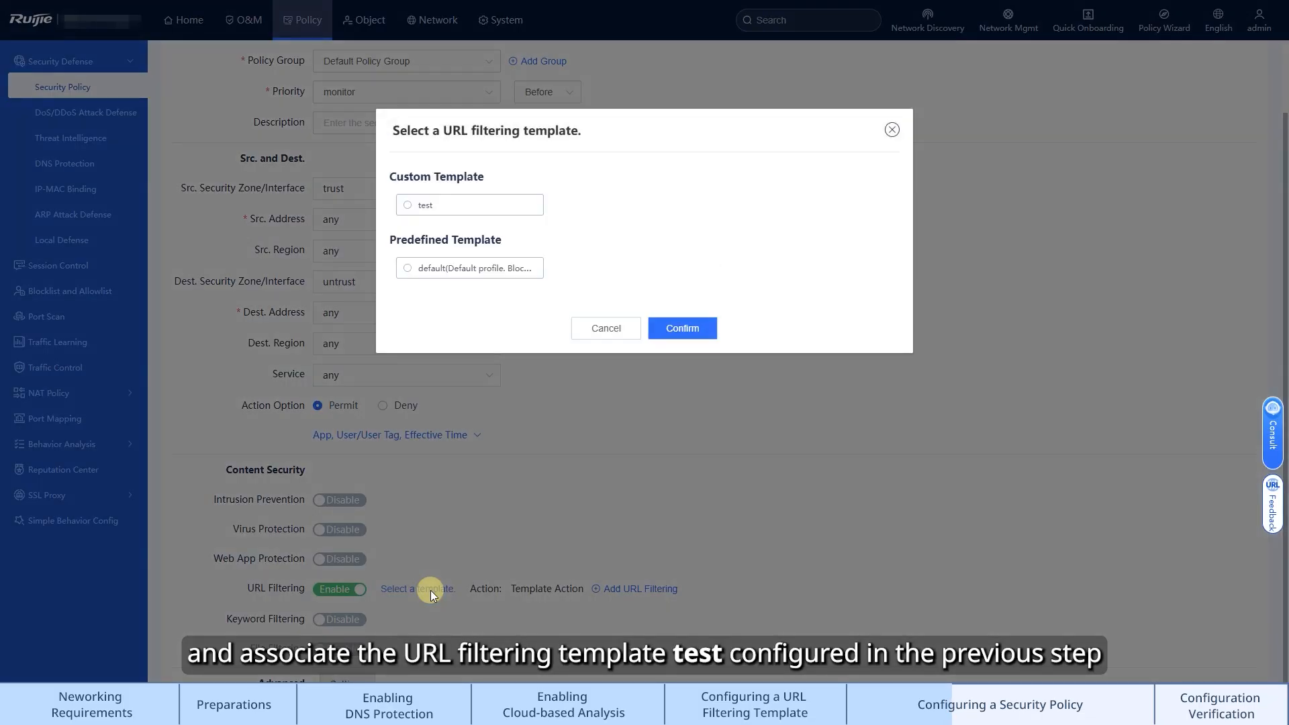
click(481, 213)
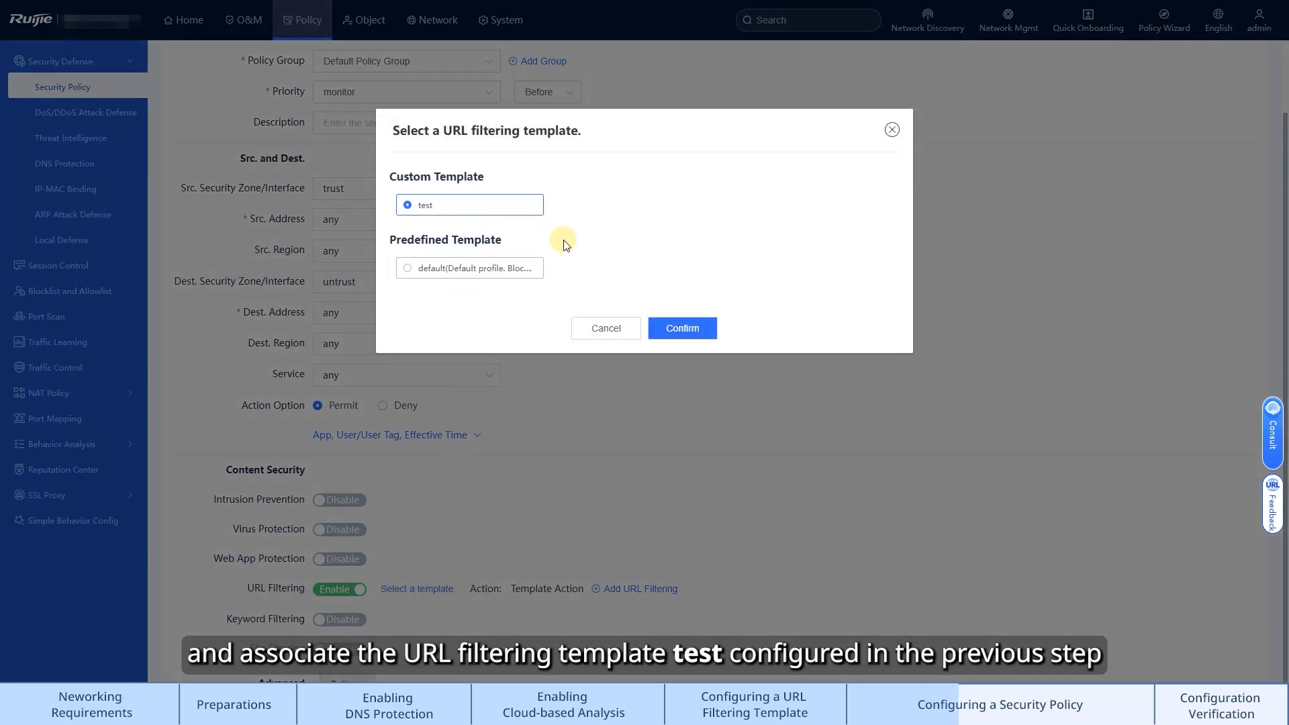
click(682, 328)
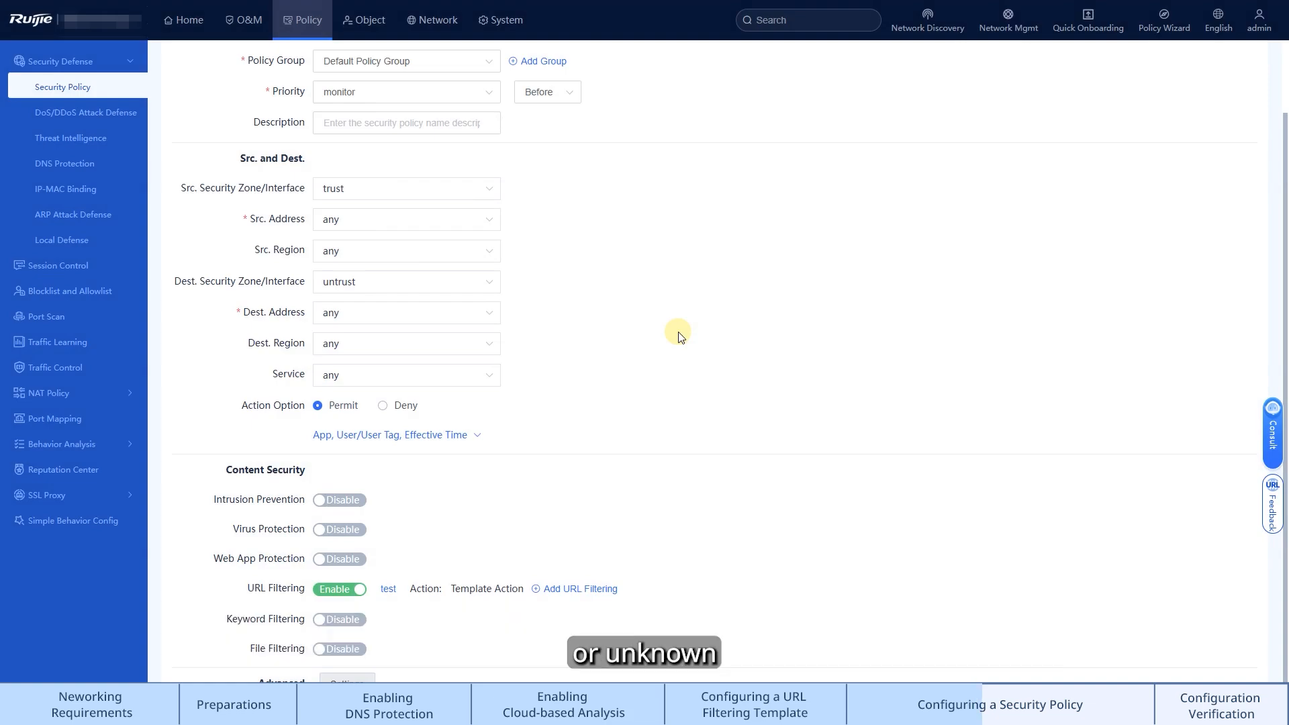
scroll(705, 665, down, 3)
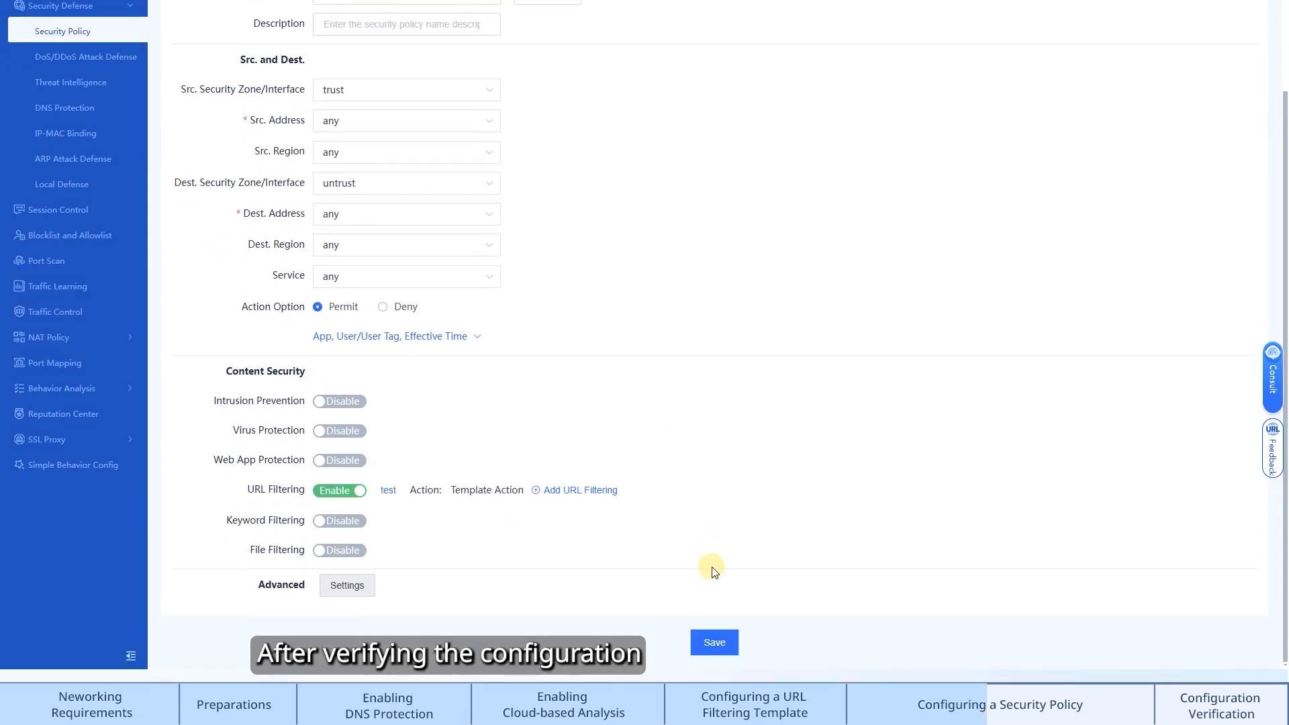
click(715, 644)
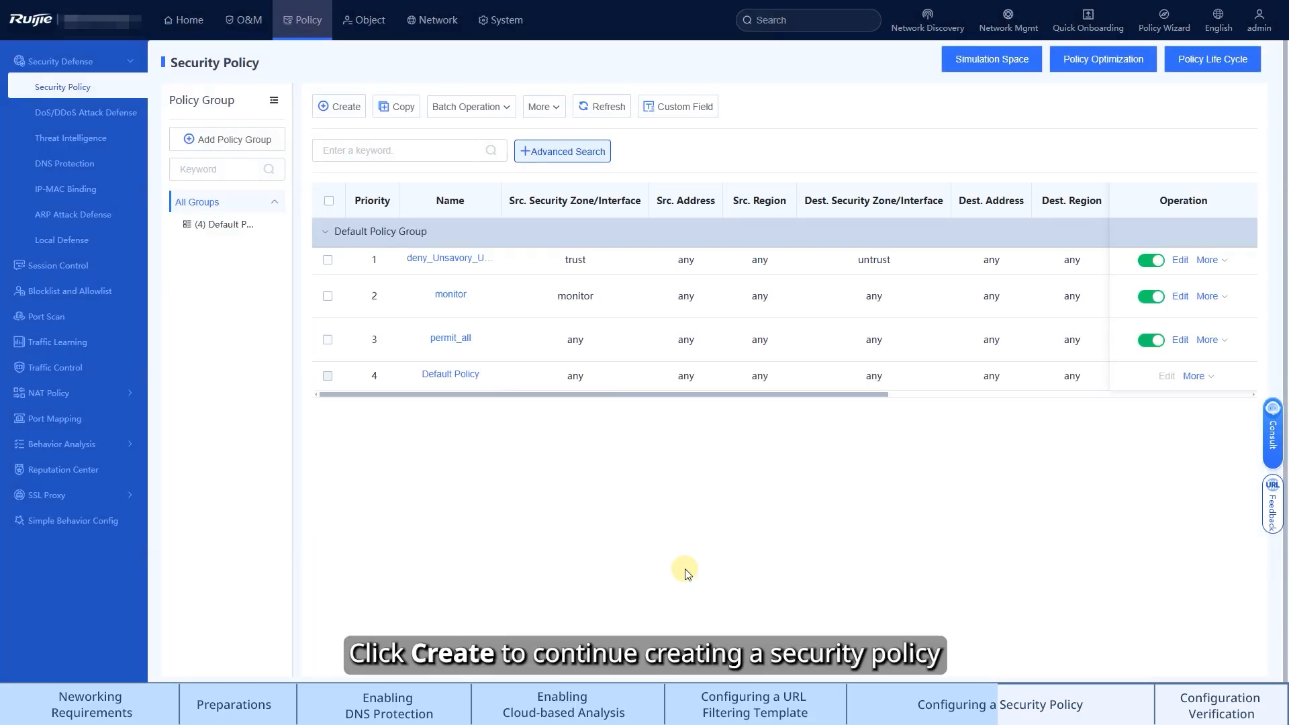
Create another security policy directly, named deny_quic
click(348, 111)
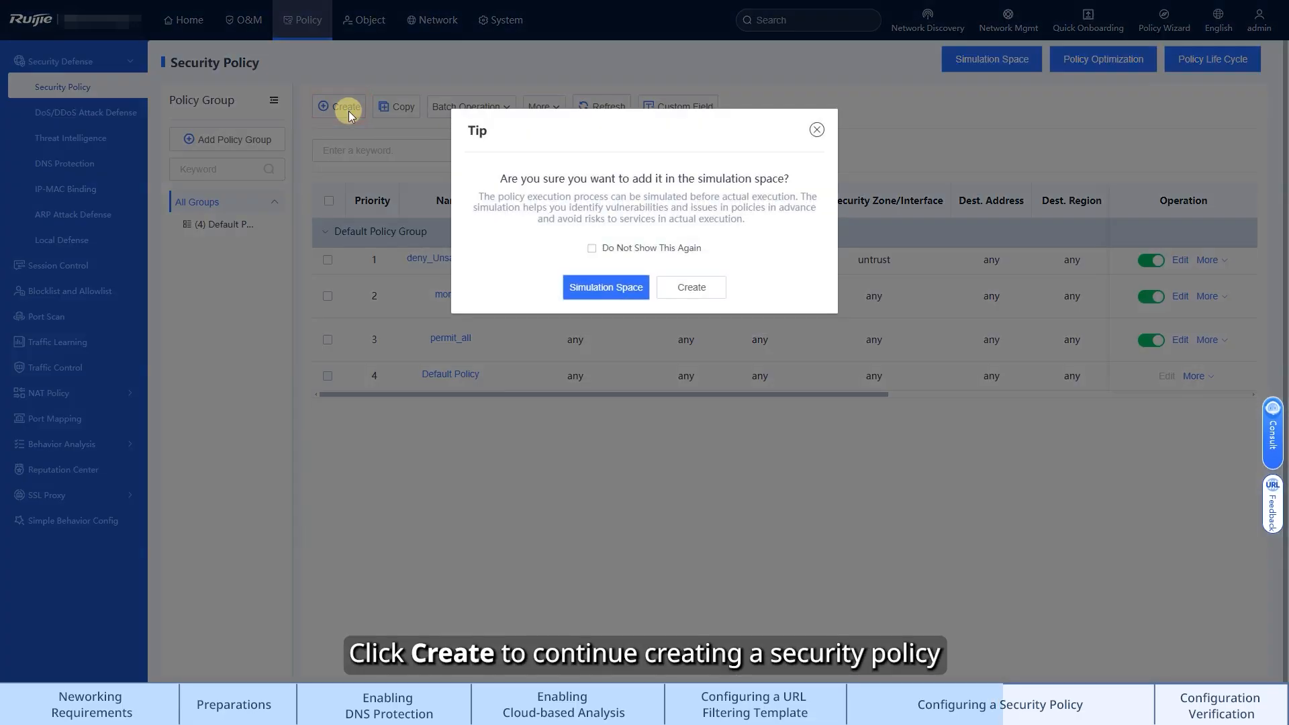
click(685, 295)
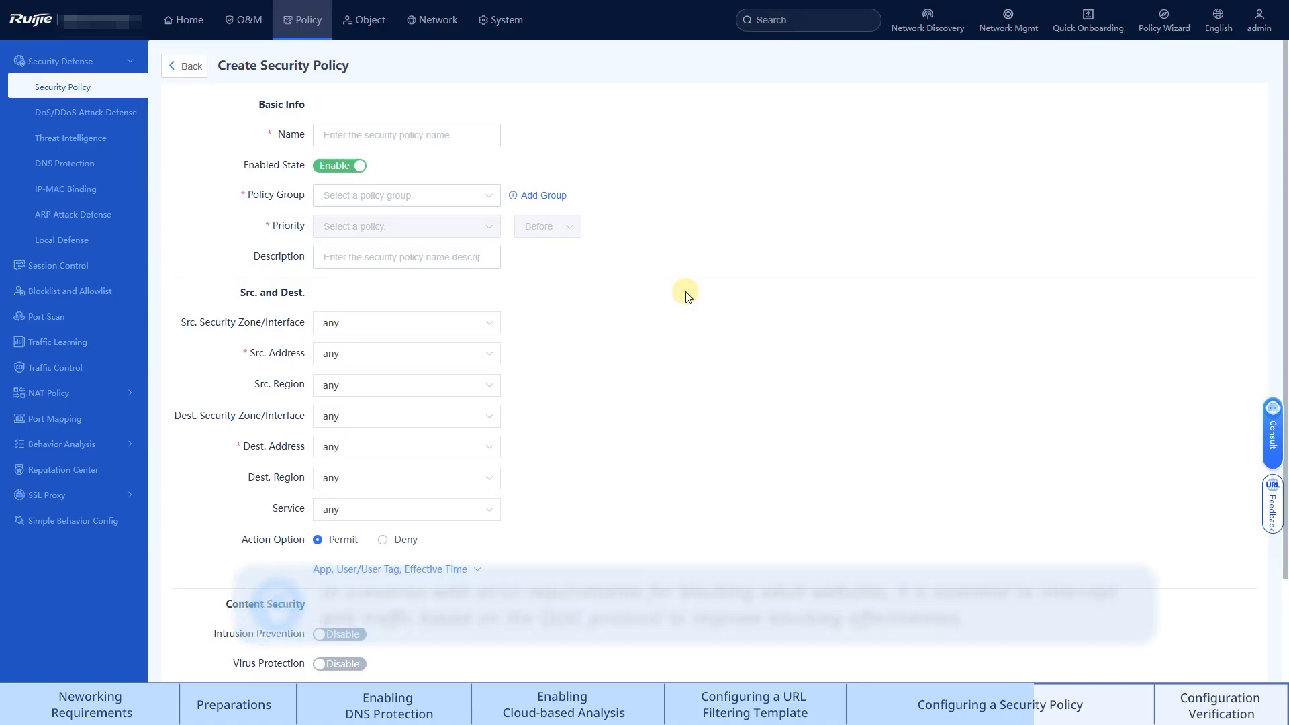
click(478, 139)
text(deny_quic)
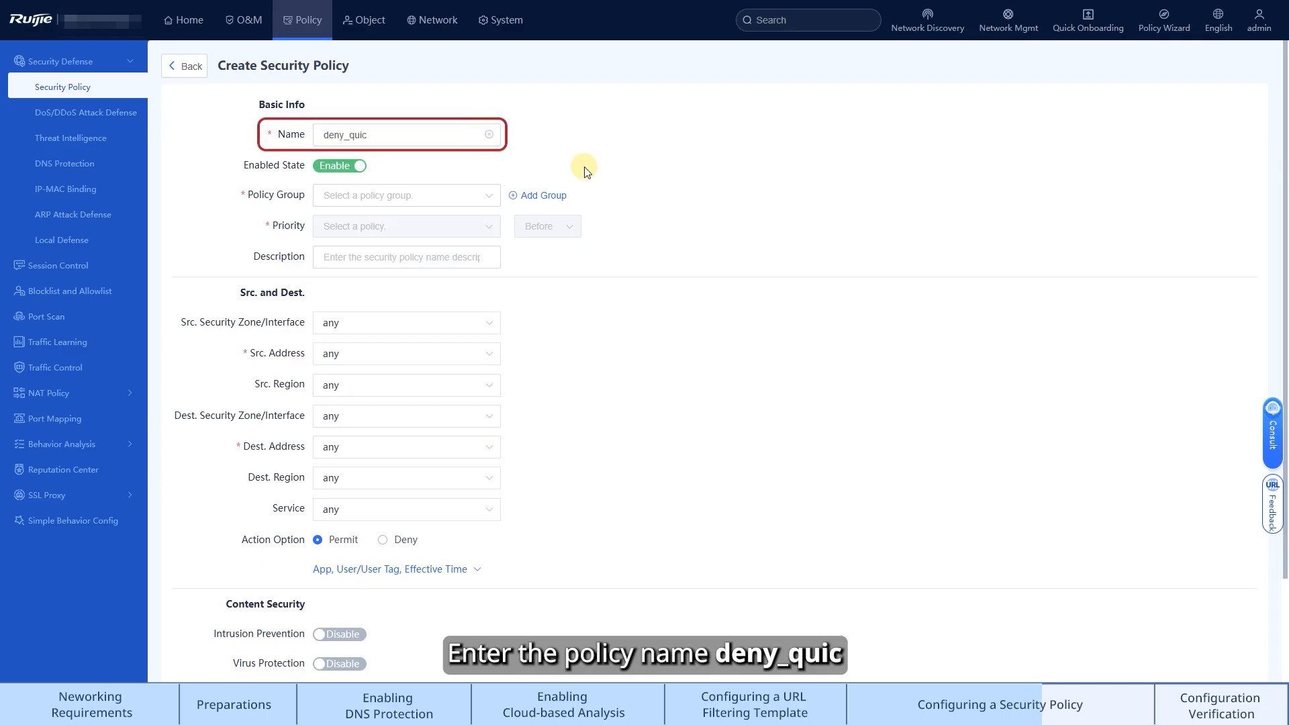
click(584, 168)
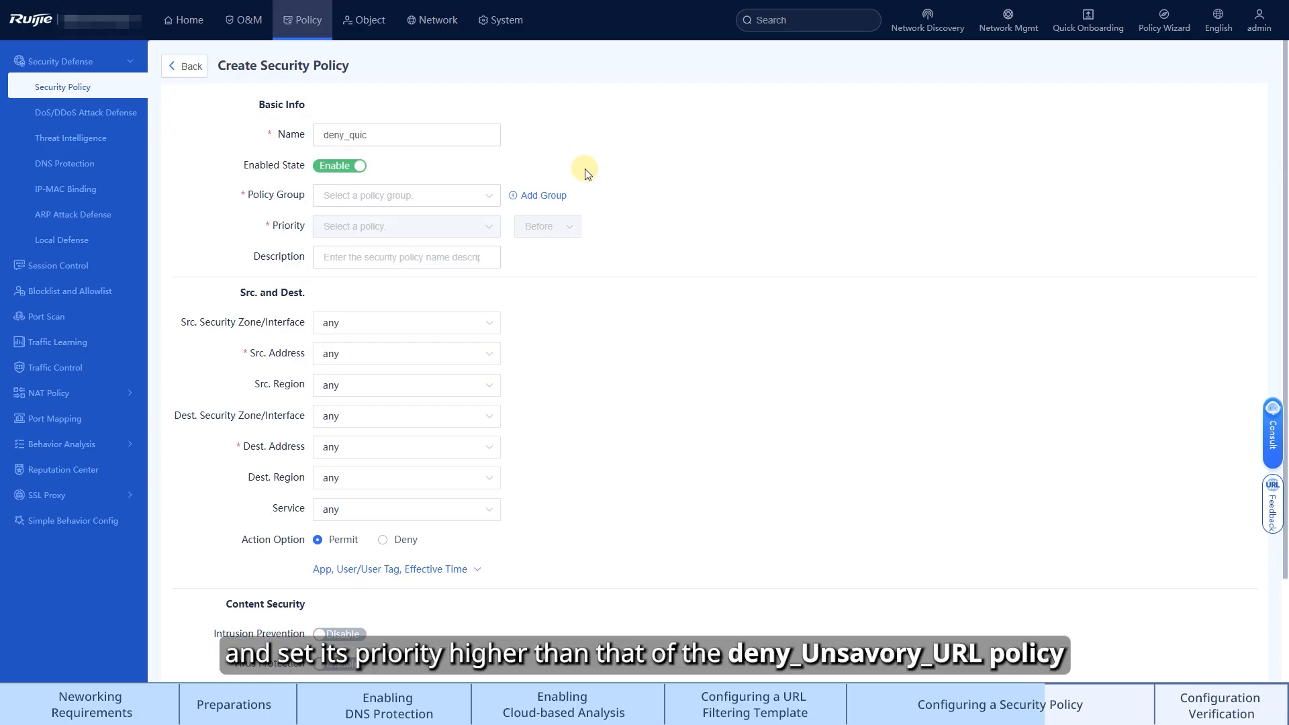
Place it in Default Policy Group with priority before the deny_Unsavory_URL policy
click(483, 197)
click(470, 223)
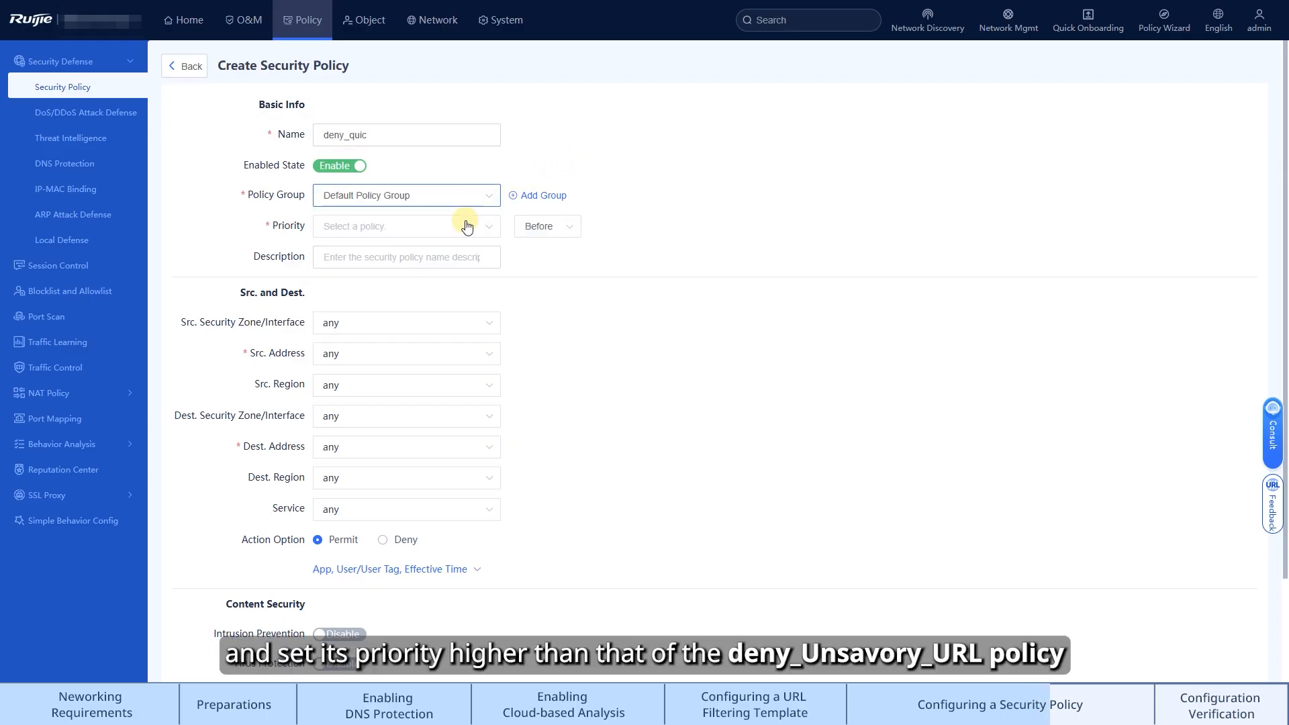
click(486, 228)
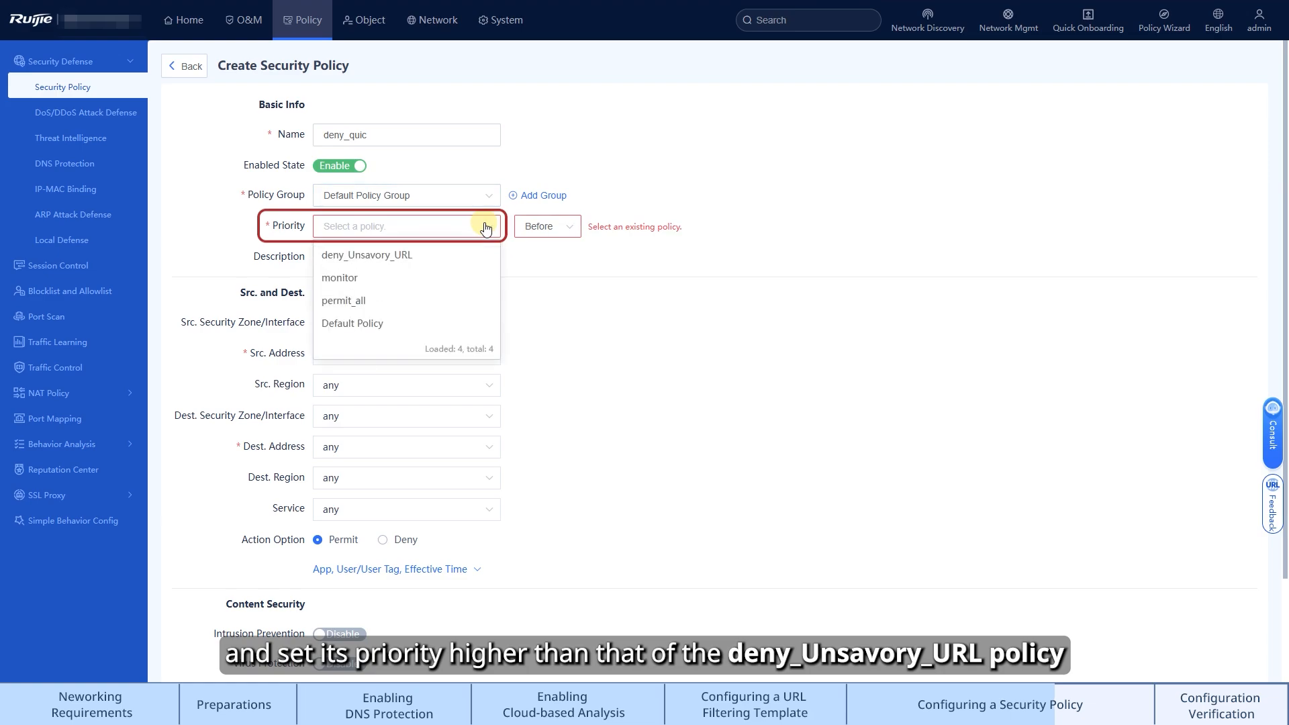
click(455, 255)
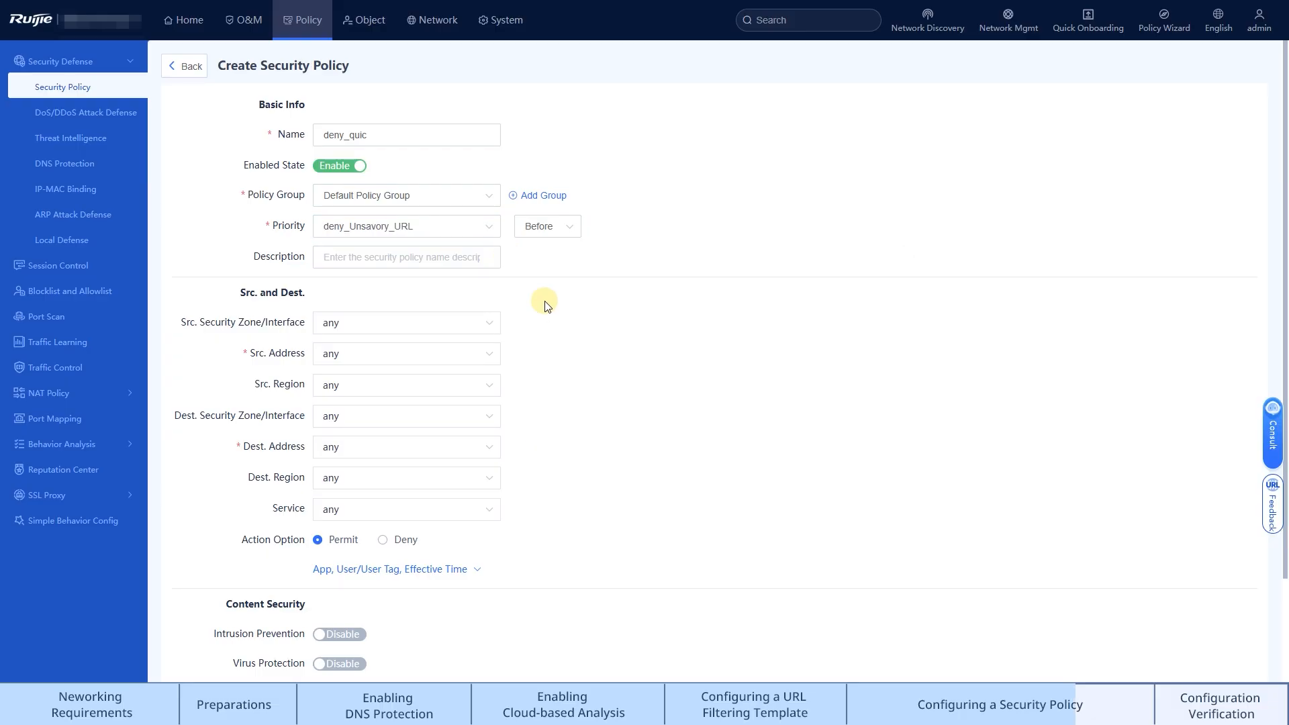
Set the deny_quic policy's source security zone to trust and its destination security zone to untrust
click(484, 323)
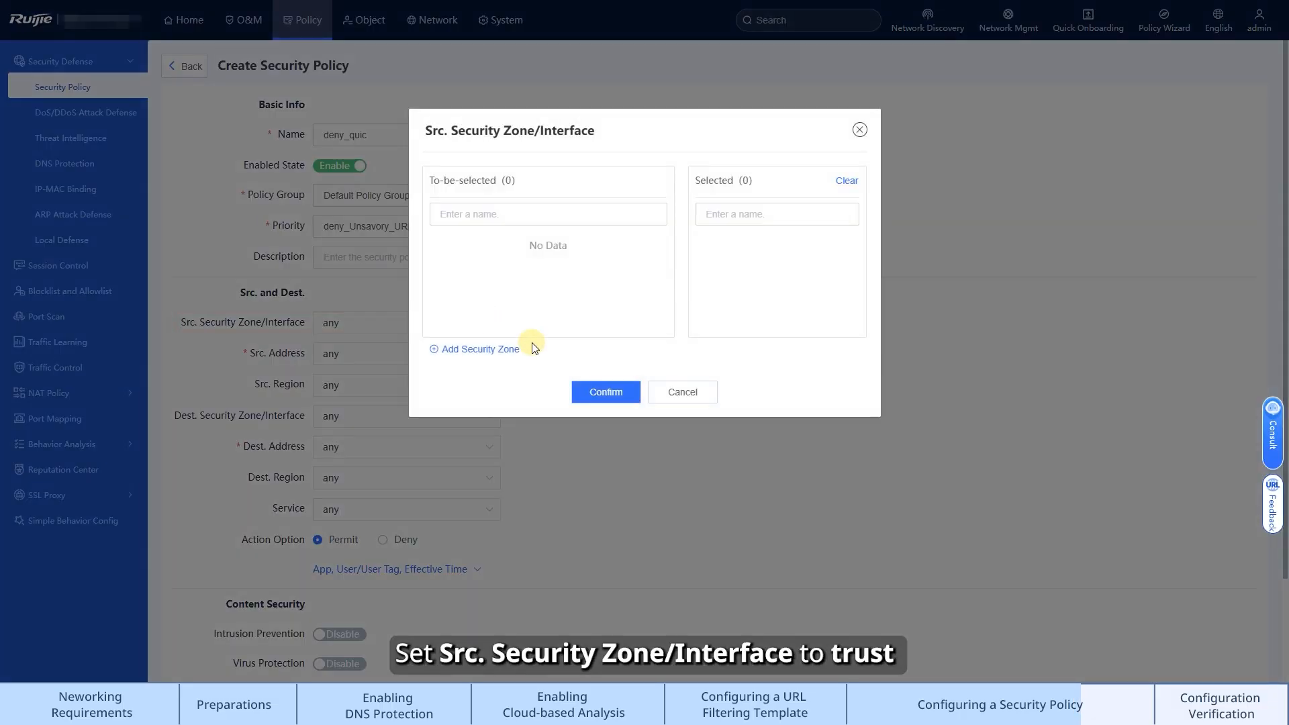
click(500, 252)
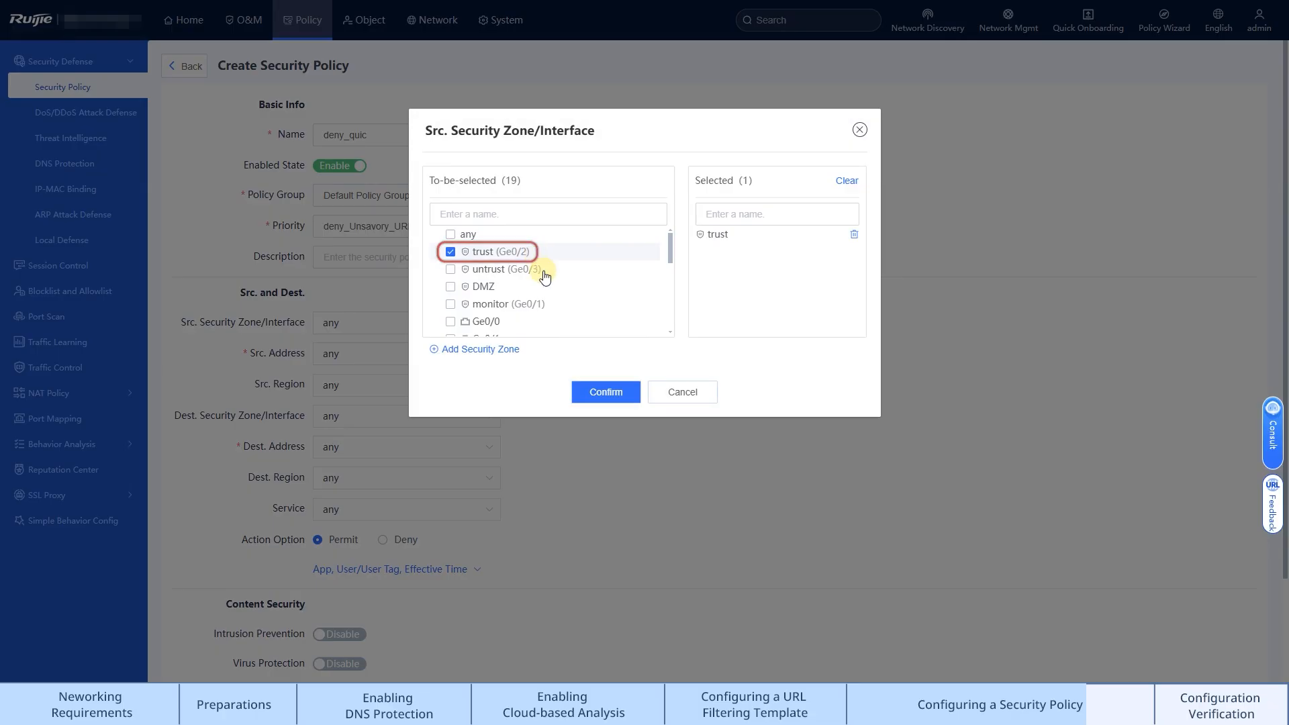
click(605, 392)
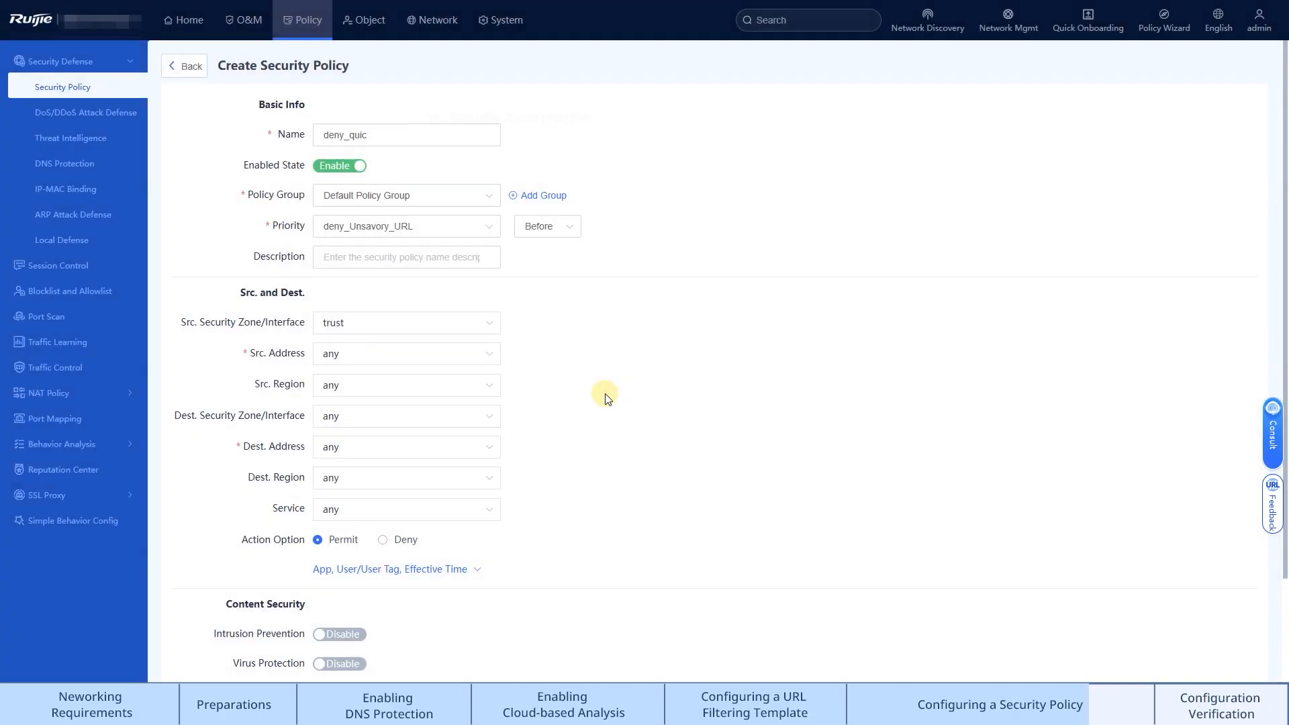
click(474, 418)
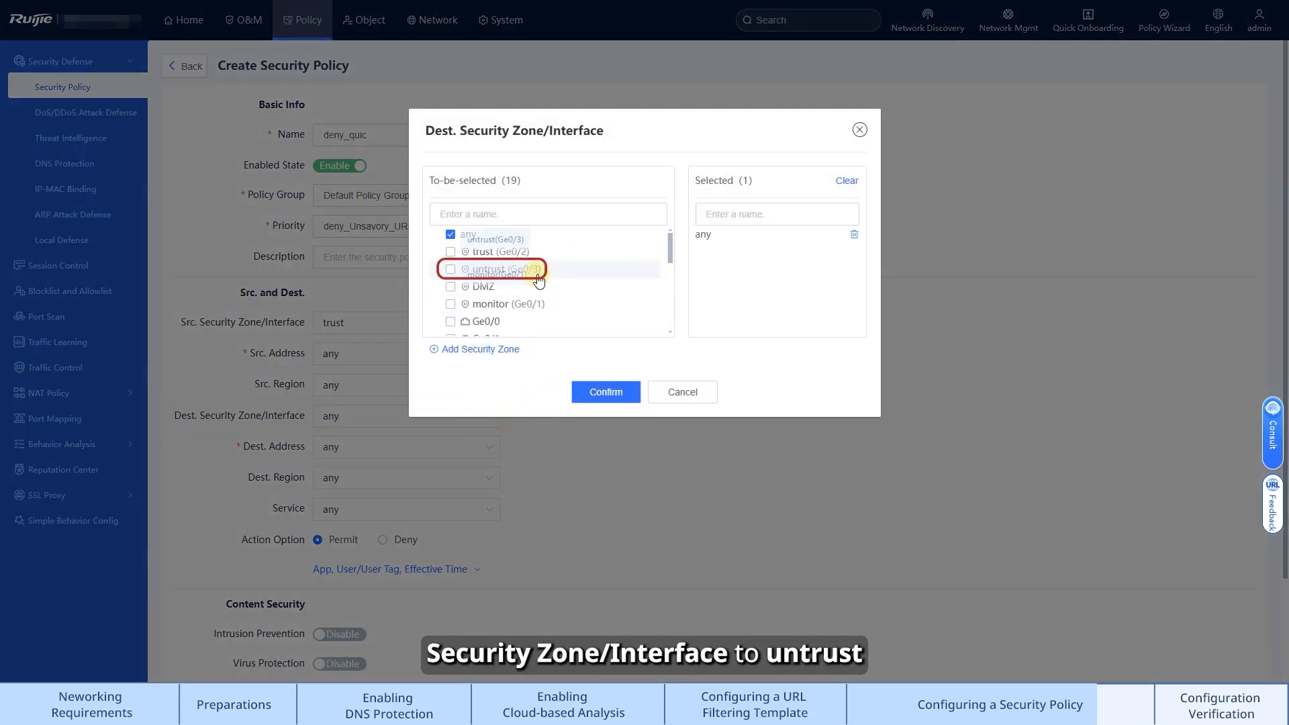
click(539, 282)
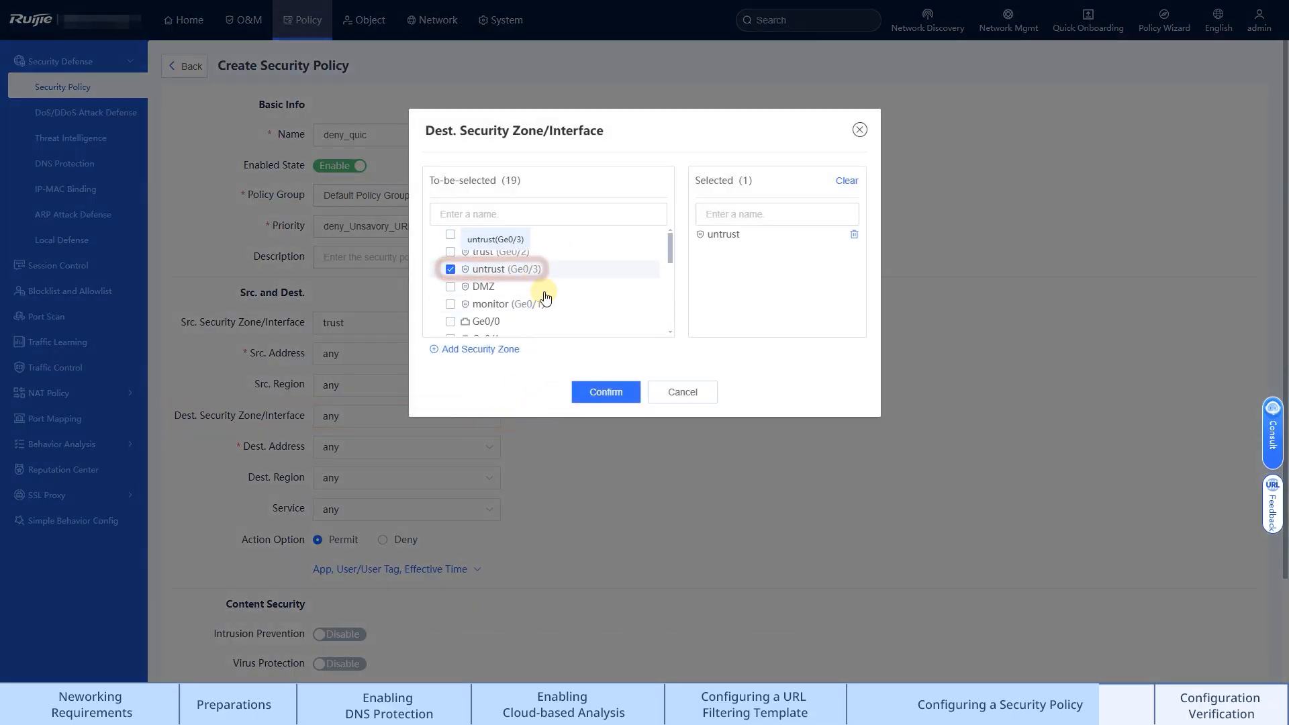
click(605, 393)
Create a custom service named quic with a UDP protocol entry on destination port 443
click(441, 509)
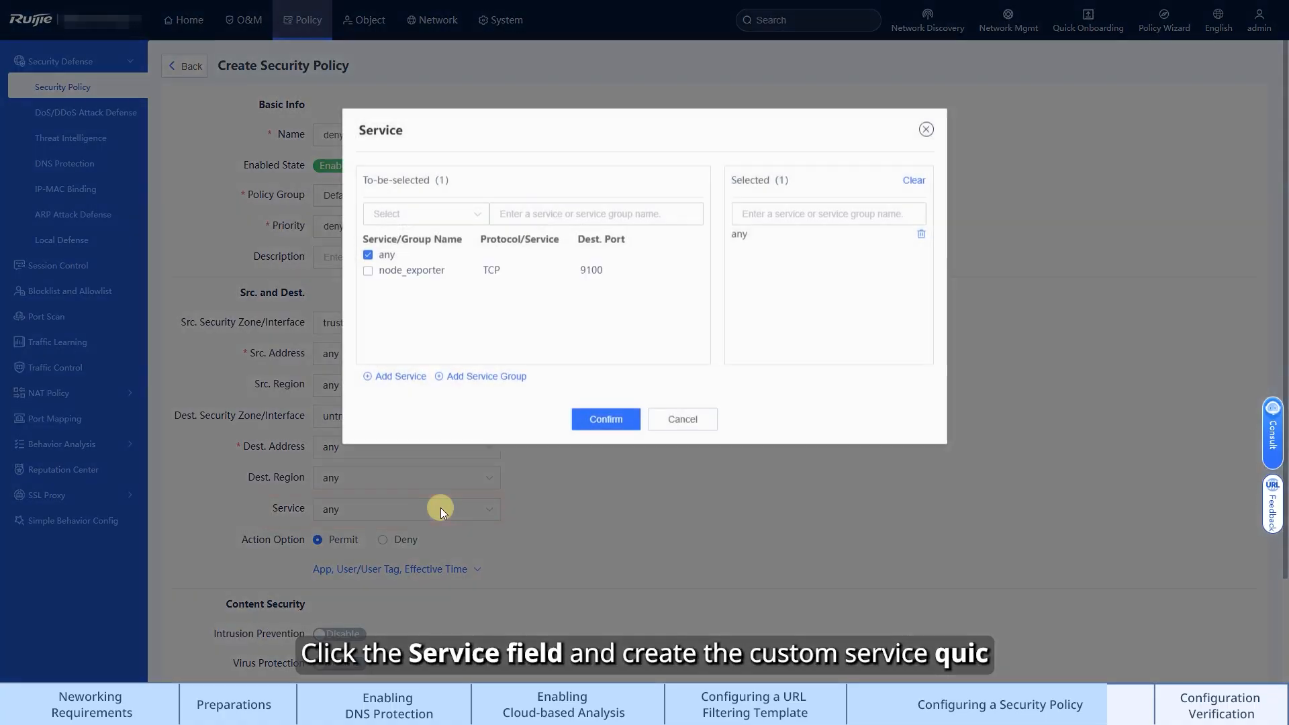
click(401, 377)
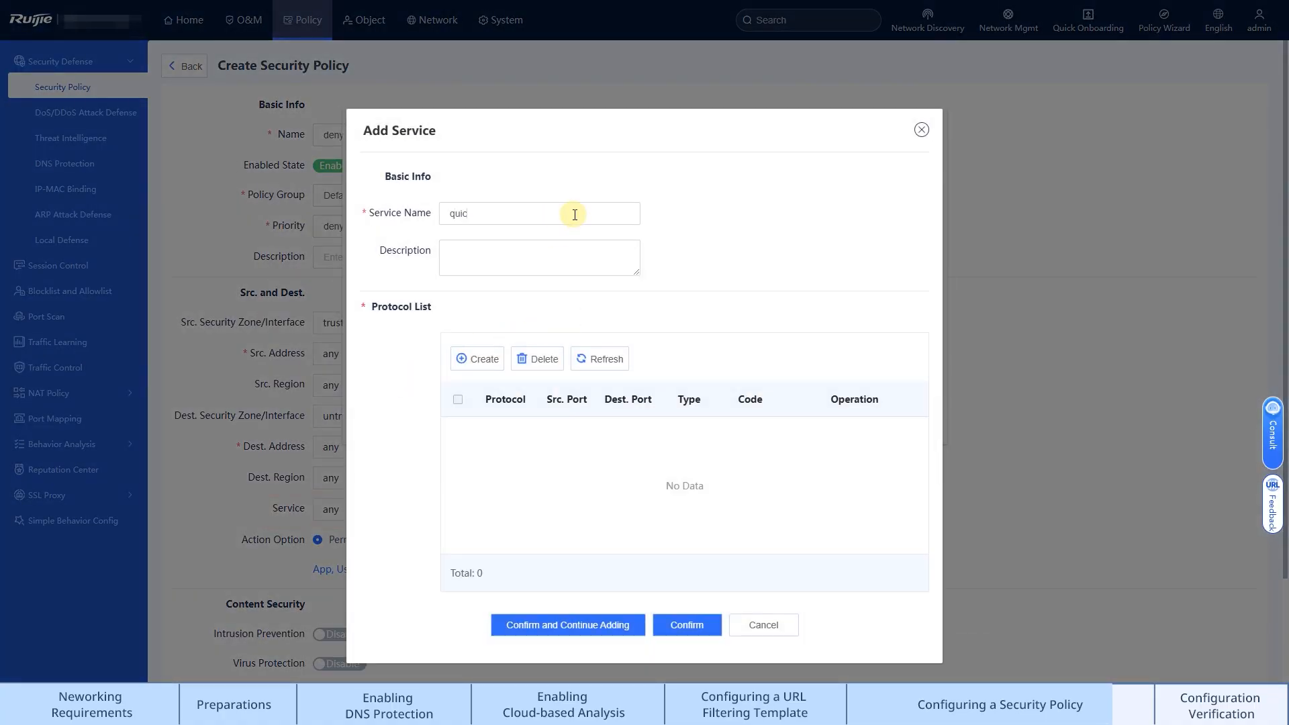
click(478, 359)
click(679, 191)
click(672, 239)
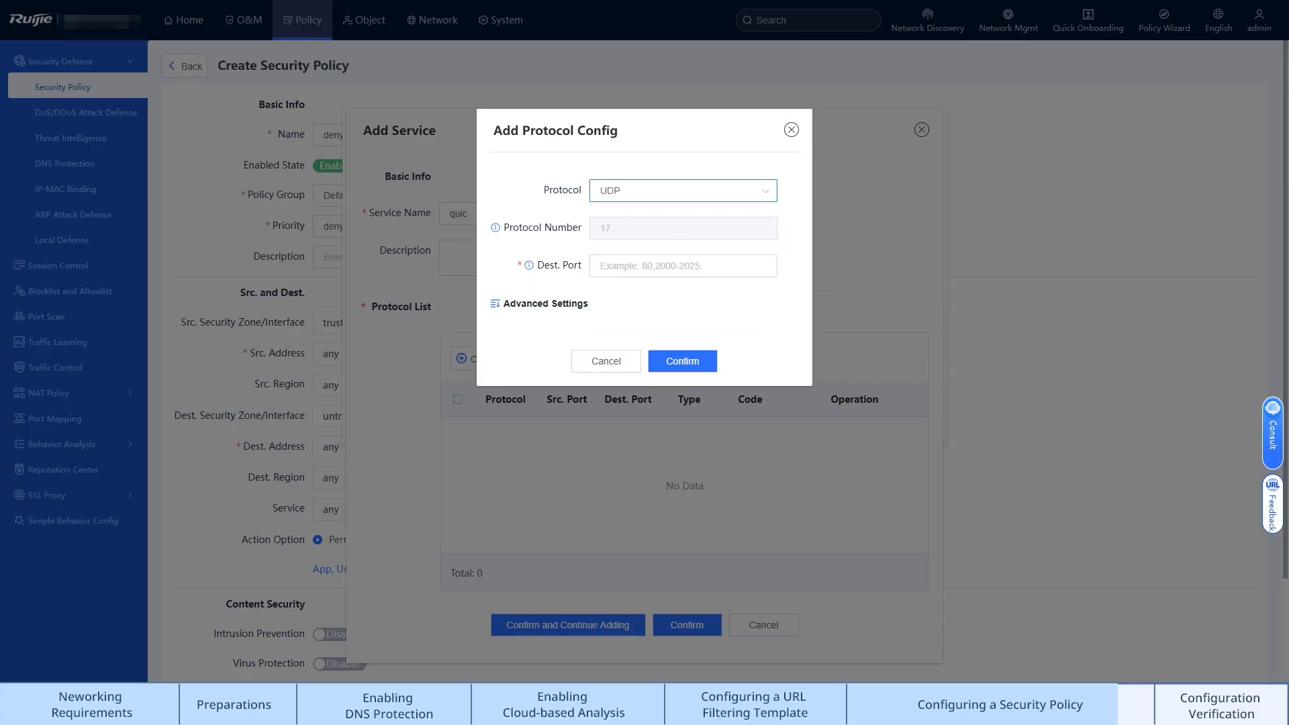
click(674, 266)
text(443)
click(589, 304)
click(679, 398)
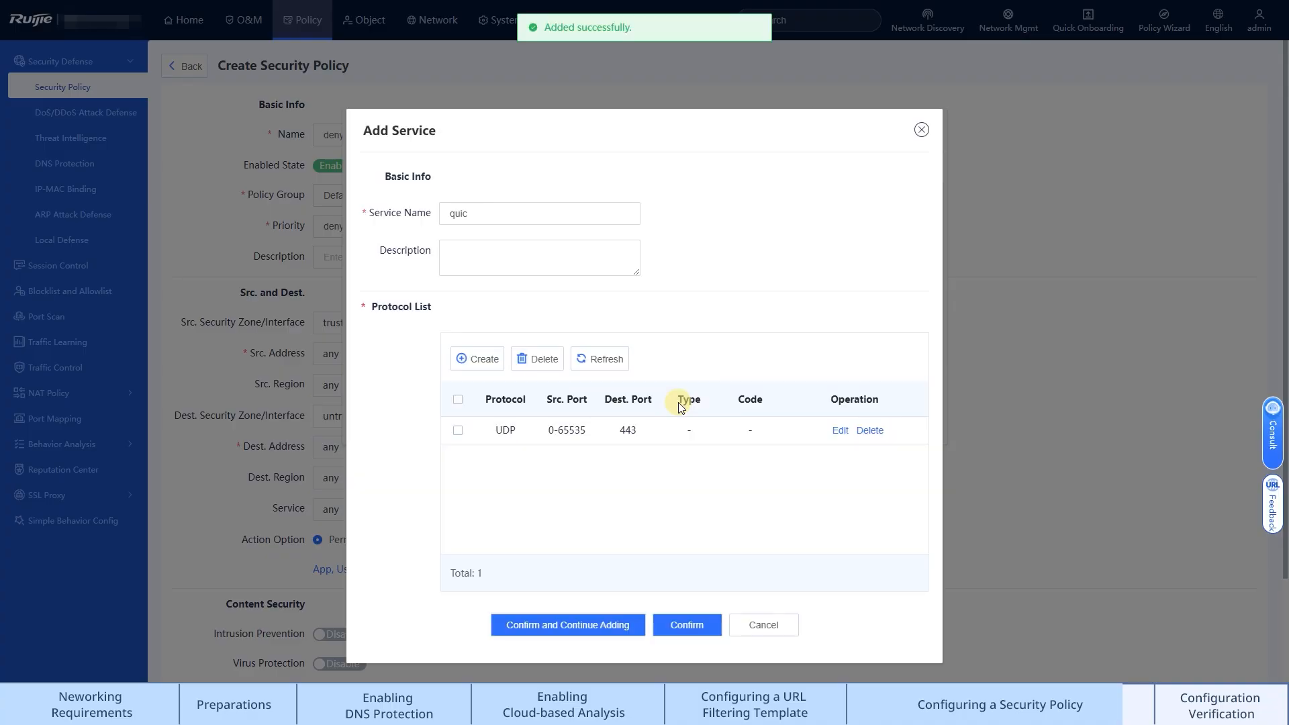
Save the quic service and select it as the policy's service
click(675, 627)
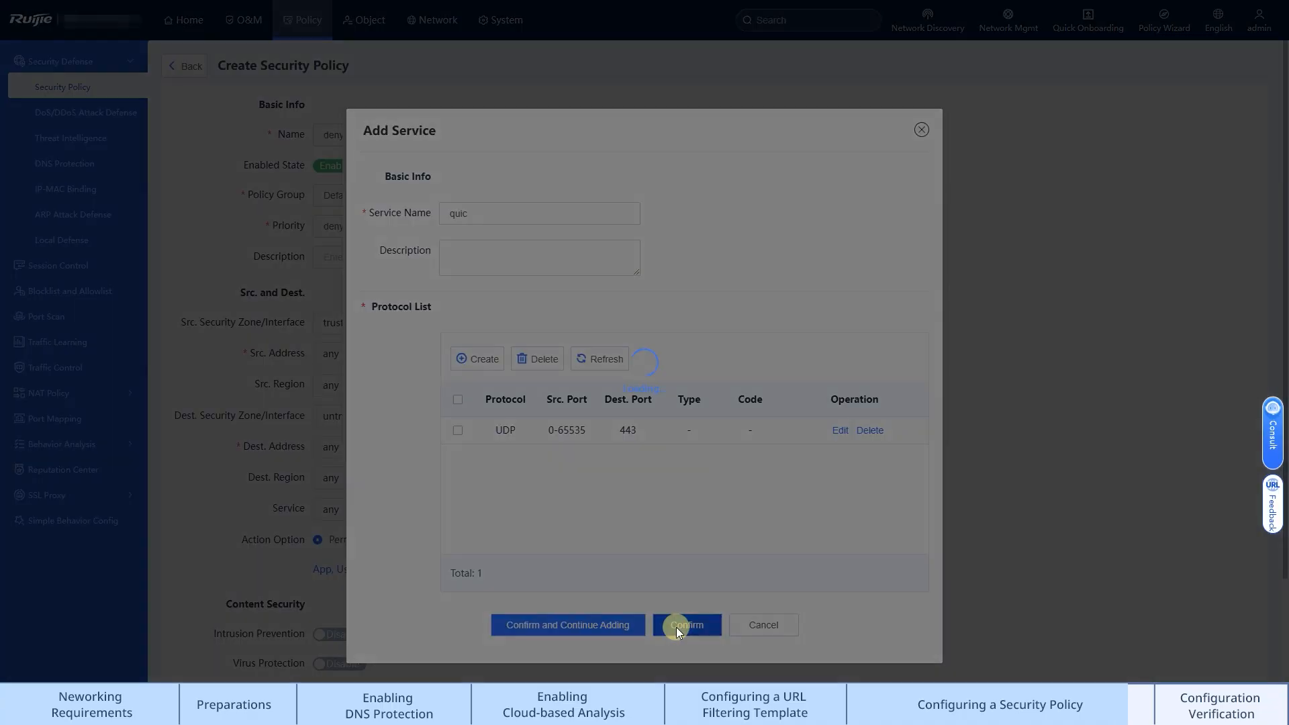
click(369, 287)
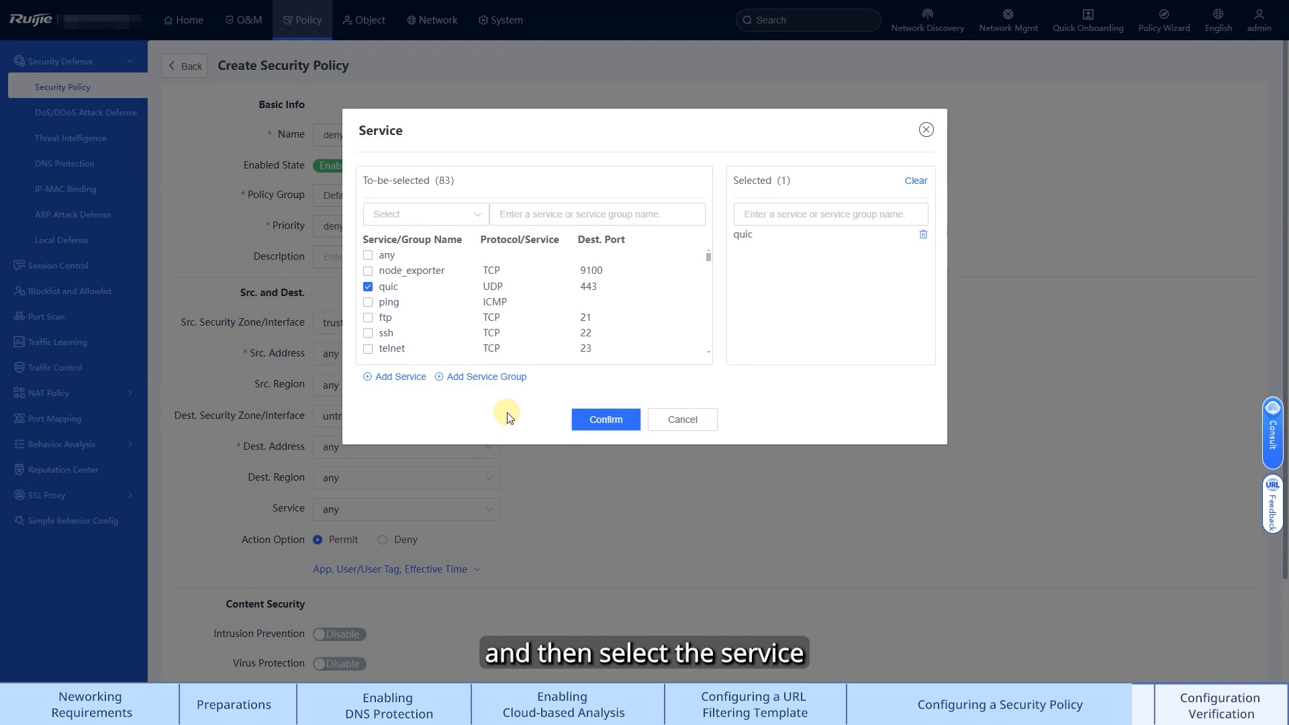
click(606, 419)
Set the action option to Deny and save the deny_quic security policy
scroll(406, 473, down, 1)
click(405, 472)
scroll(452, 501, up, 1)
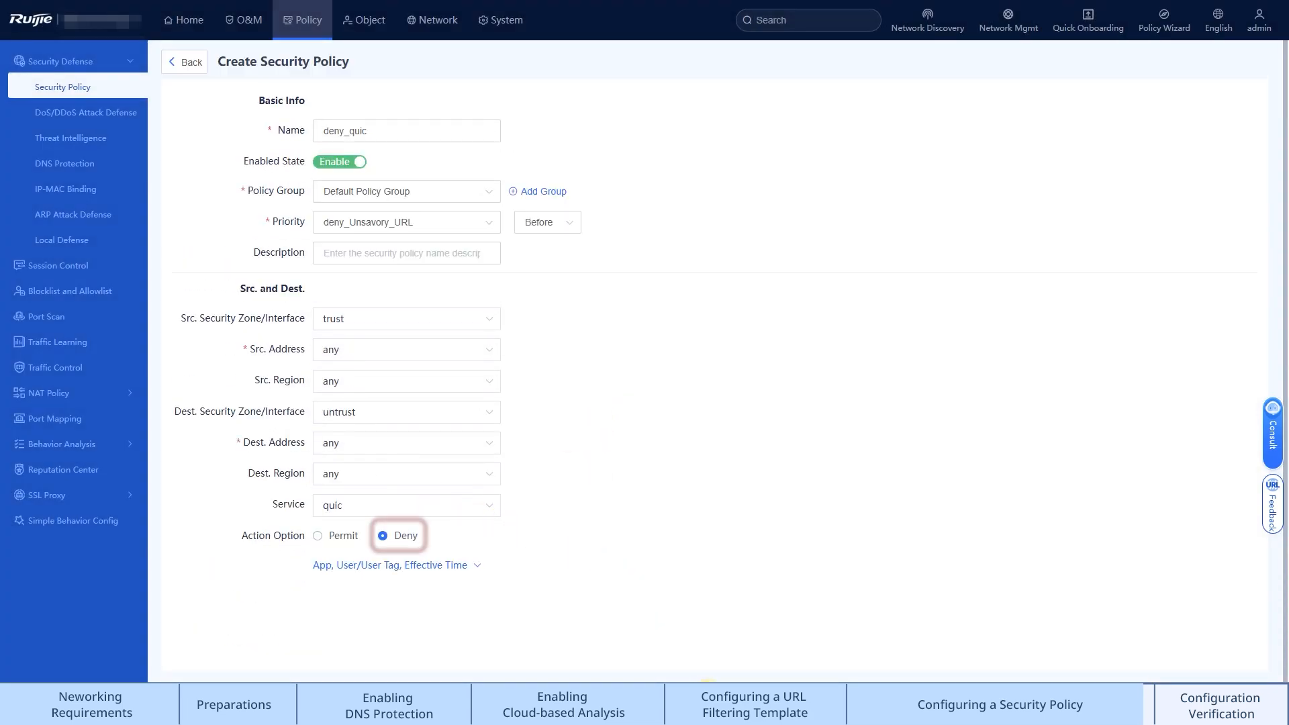
scroll(671, 635, down, 1)
click(716, 644)
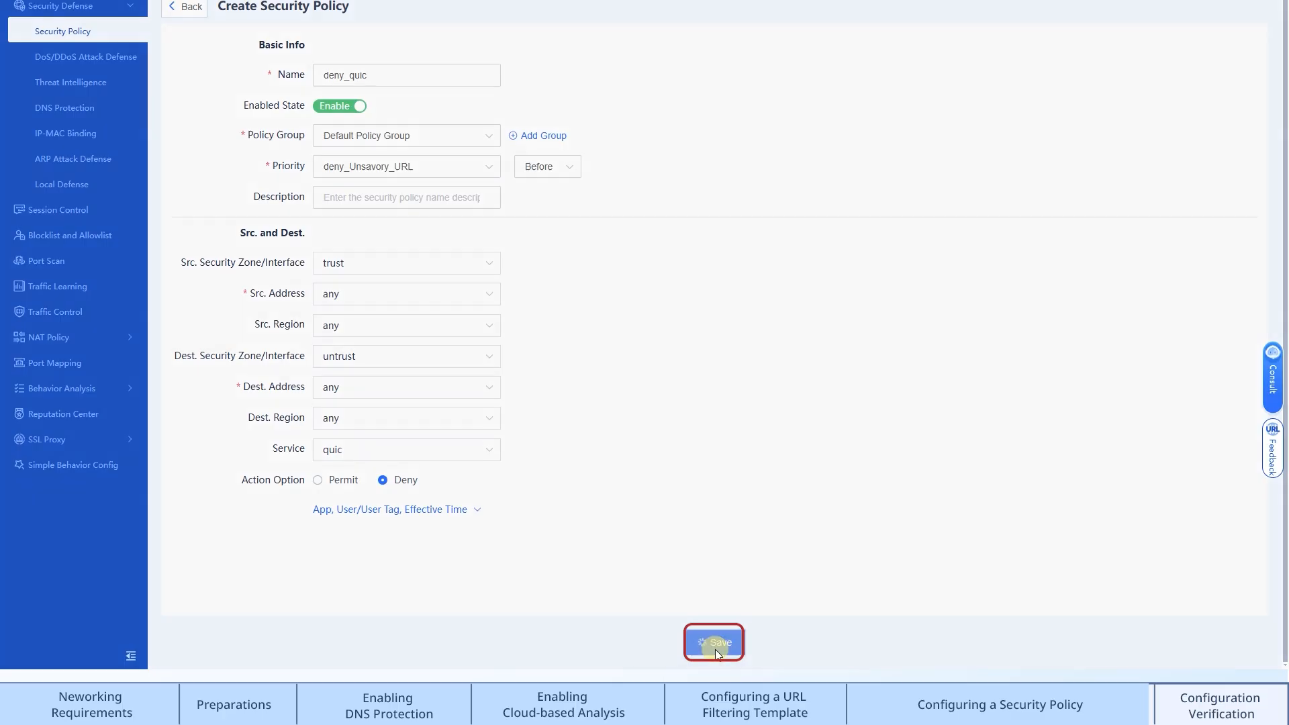